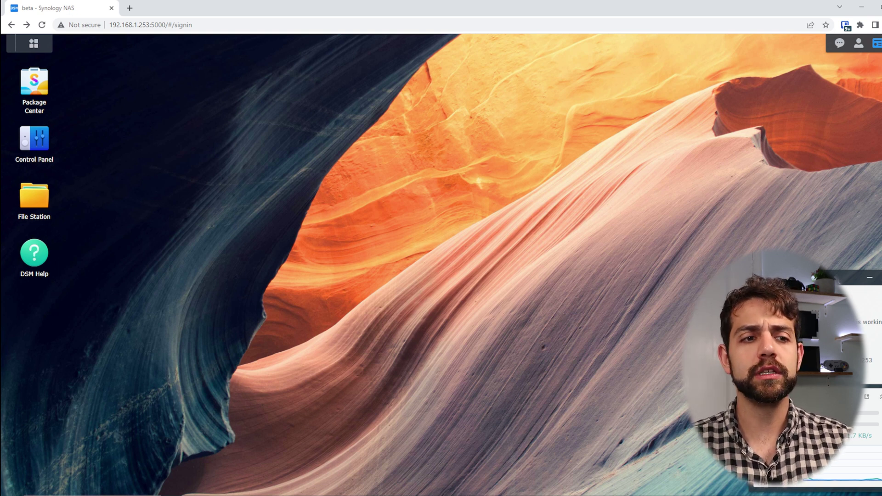
- Open Resource Monitor full size and go through its CPU, memory, network, disk and LUN performance charts
{"action": "left_click", "coordinate": [867, 396]}
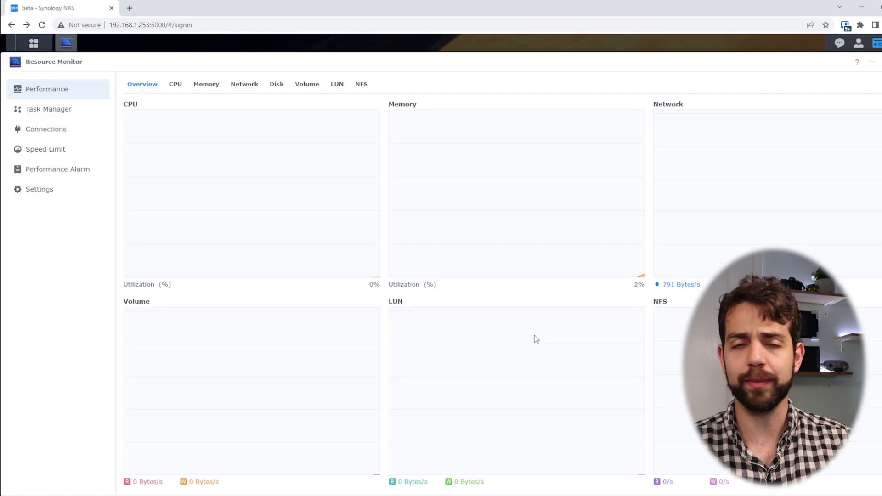
{"action": "left_click", "coordinate": [176, 86]}
{"action": "left_click", "coordinate": [208, 87]}
{"action": "left_click", "coordinate": [237, 91]}
{"action": "left_click", "coordinate": [285, 89]}
{"action": "left_click", "coordinate": [341, 89]}
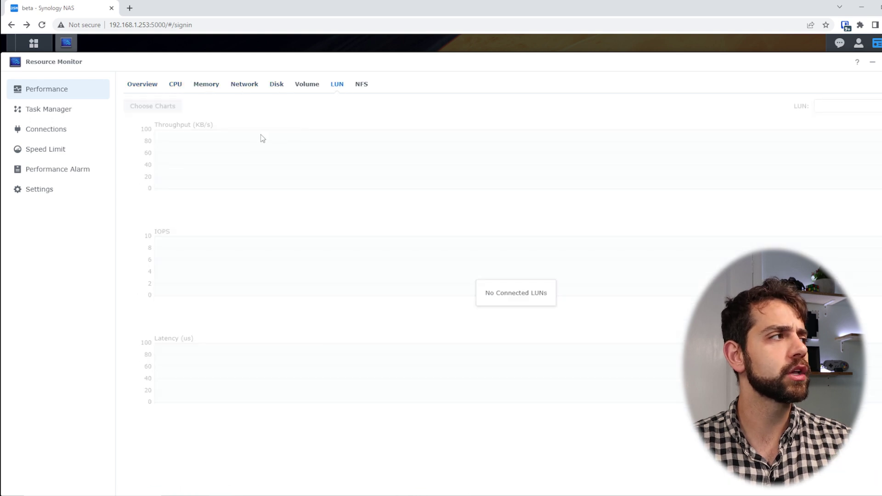
- Examine the services in the task manager, including Btrfs space reclamation, and the connected users and accessed files
{"action": "left_click", "coordinate": [76, 109]}
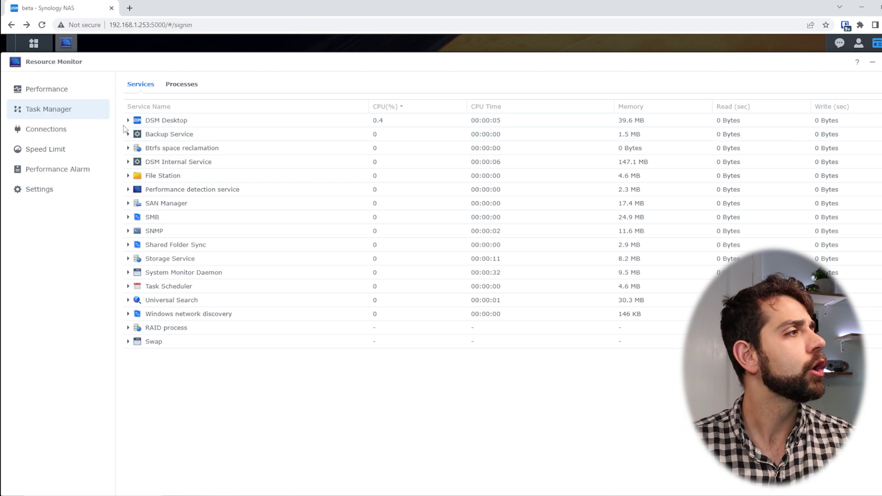
{"action": "left_click", "coordinate": [183, 149]}
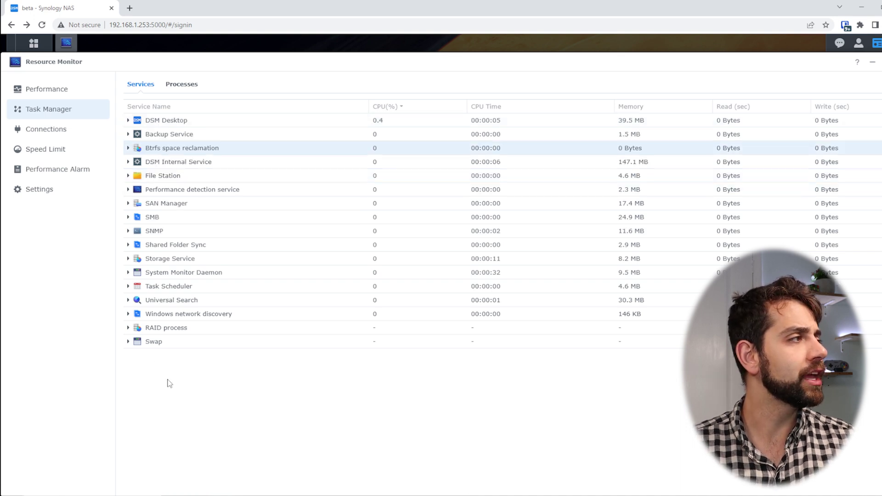
{"action": "left_click", "coordinate": [51, 129]}
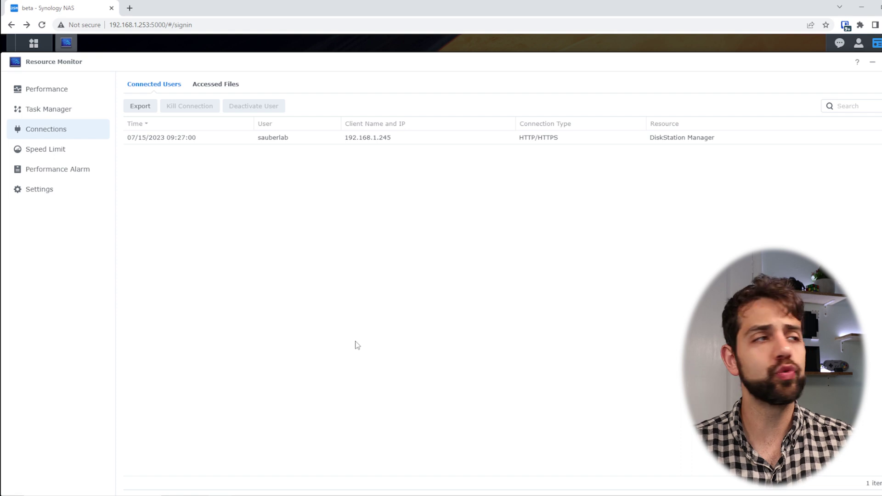
{"action": "left_click", "coordinate": [215, 84]}
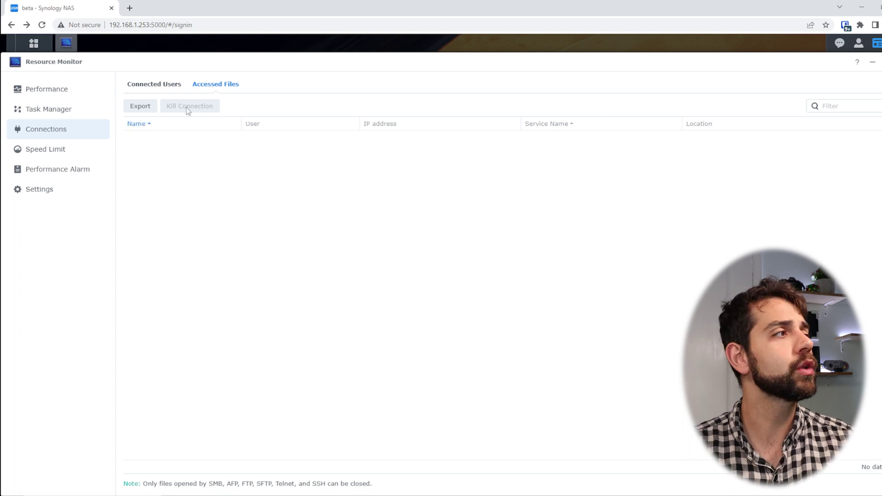
{"action": "left_click", "coordinate": [310, 121]}
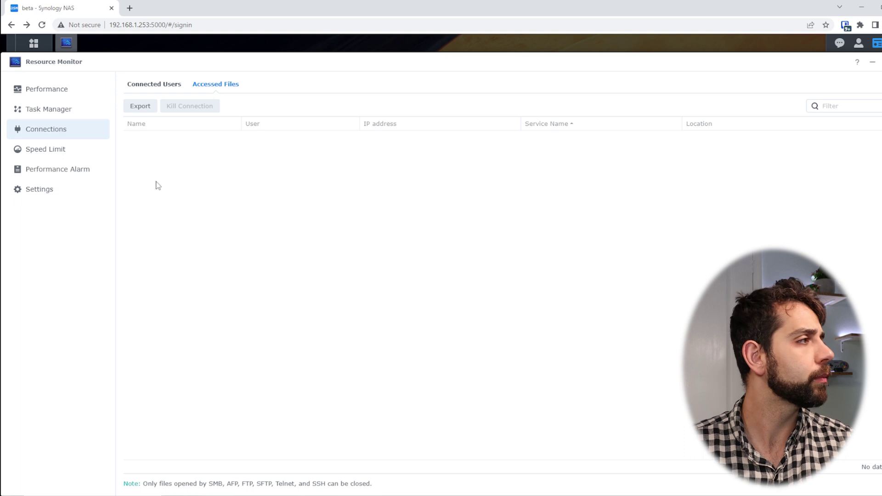
- Look through Resource Monitor's speed limit, performance alarm and usage history pages and close it
{"action": "left_click", "coordinate": [39, 148]}
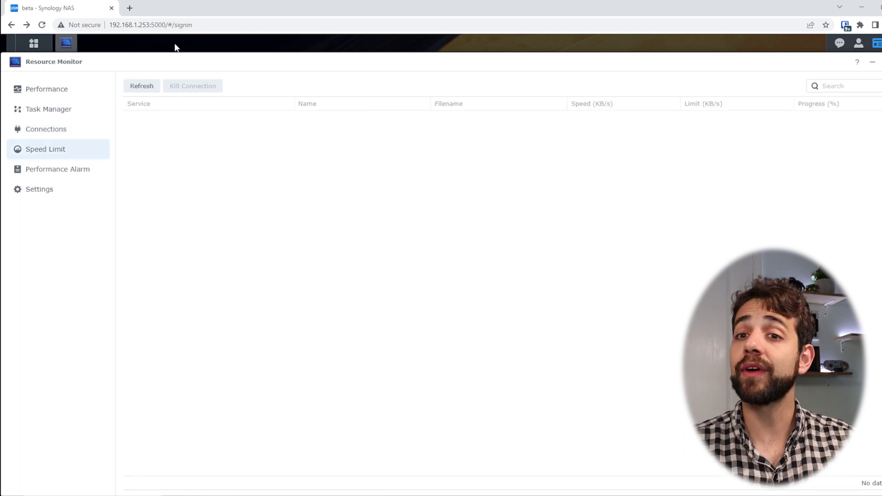
{"action": "left_click", "coordinate": [73, 175]}
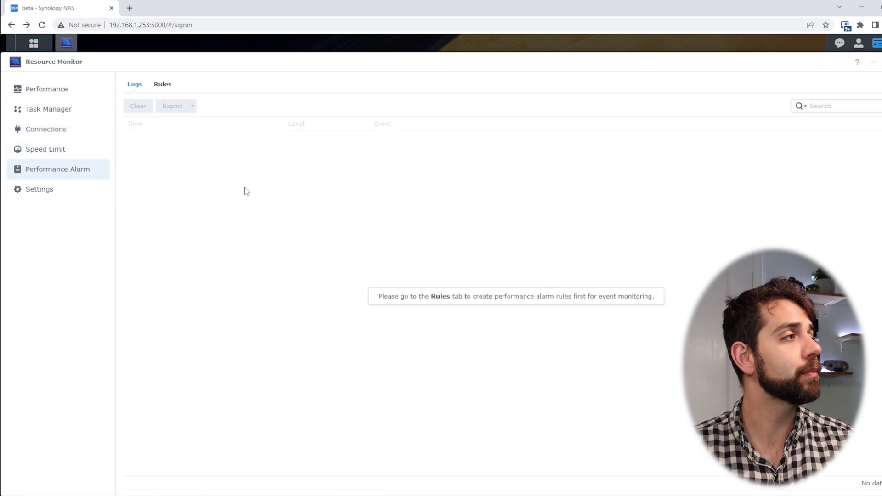
{"action": "left_click", "coordinate": [69, 195]}
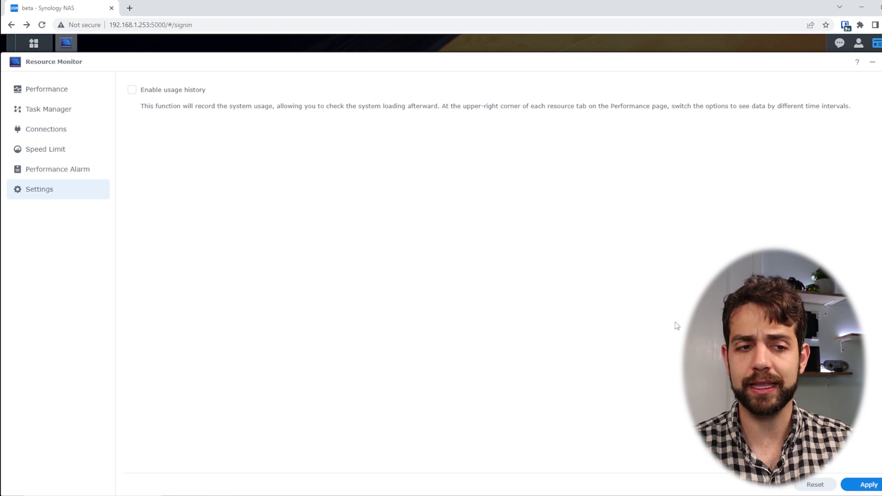
{"action": "left_click", "coordinate": [2, 46]}
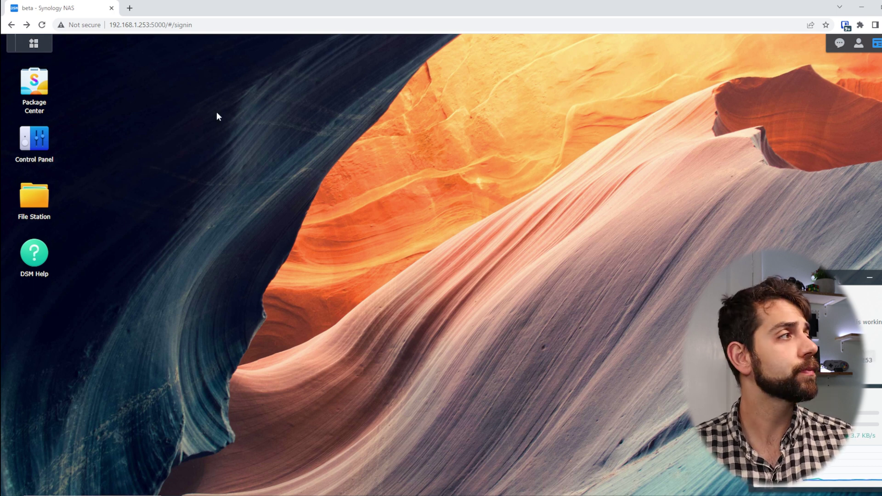
- Open the User & Group settings in Control Panel, check the user list and show the group list
{"action": "left_click", "coordinate": [34, 46]}
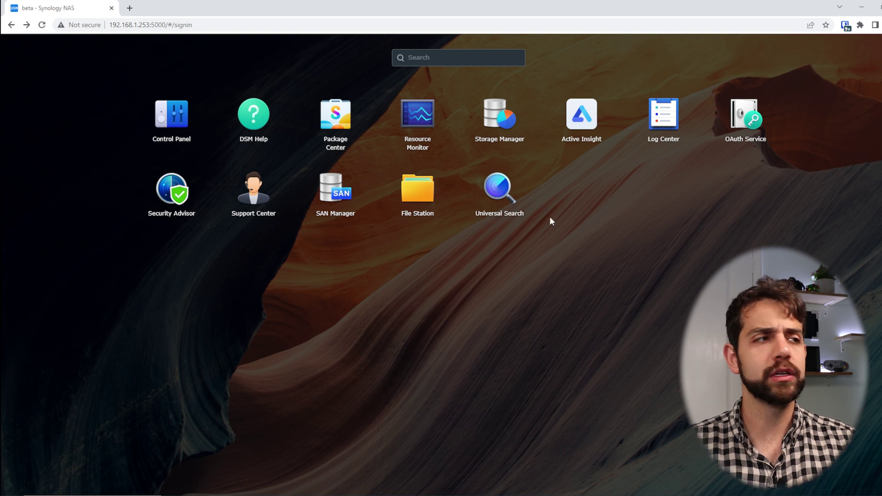
{"action": "left_click", "coordinate": [176, 112]}
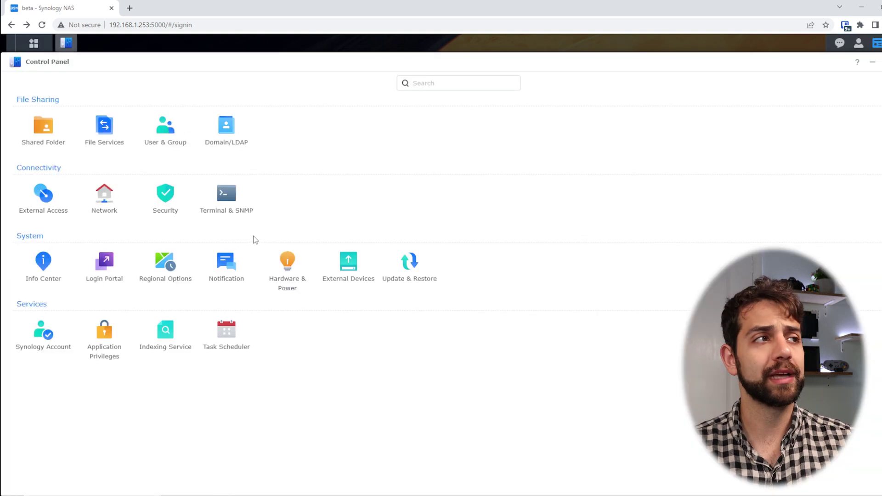
{"action": "left_click", "coordinate": [164, 139]}
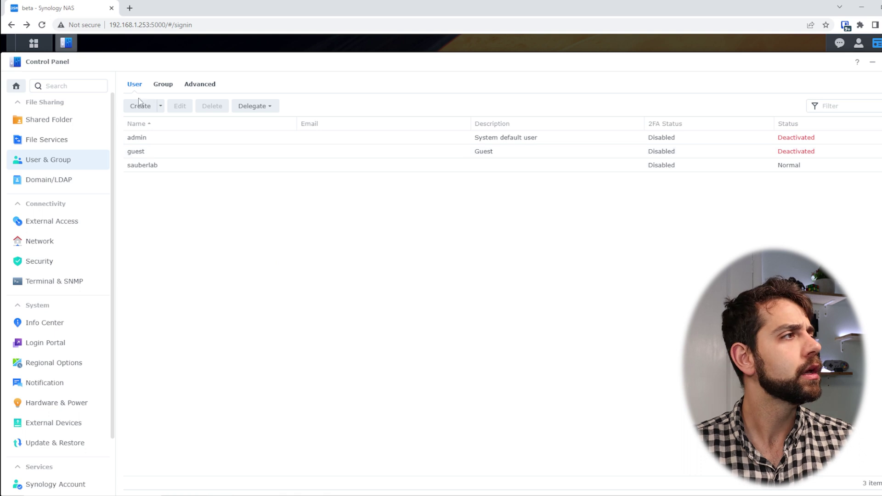
{"action": "left_click", "coordinate": [167, 85]}
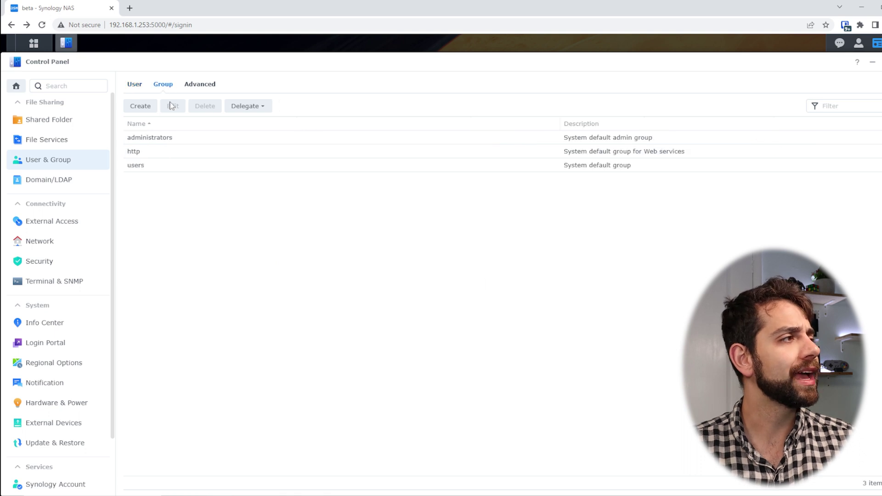
{"action": "left_click", "coordinate": [140, 91]}
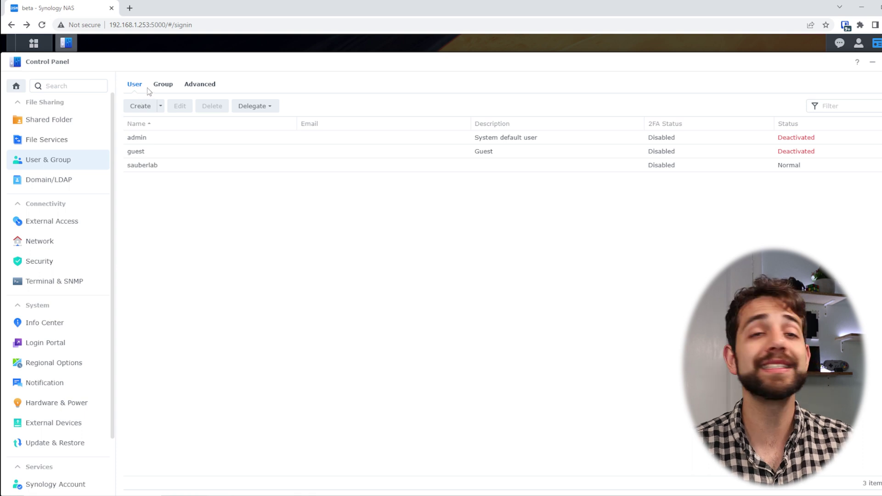
{"action": "left_click", "coordinate": [160, 88]}
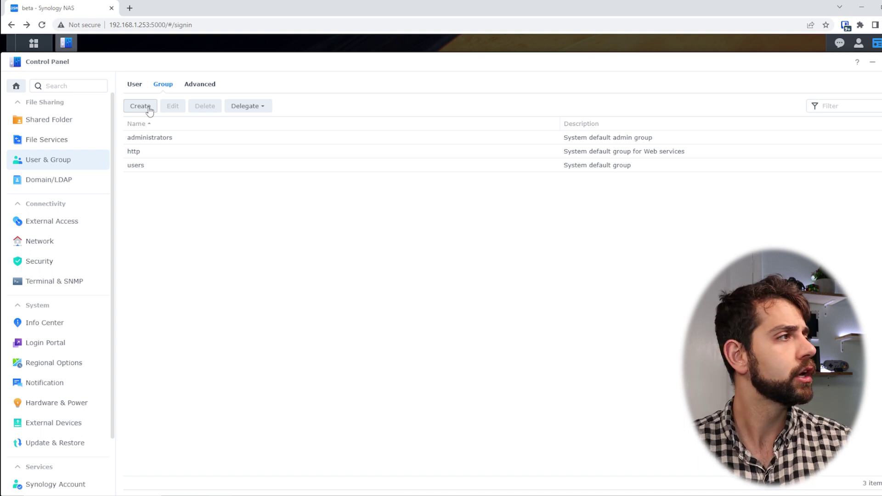
- Begin creating a group named RH, without adding members, shared folder permissions or a quota
{"action": "left_click", "coordinate": [148, 110]}
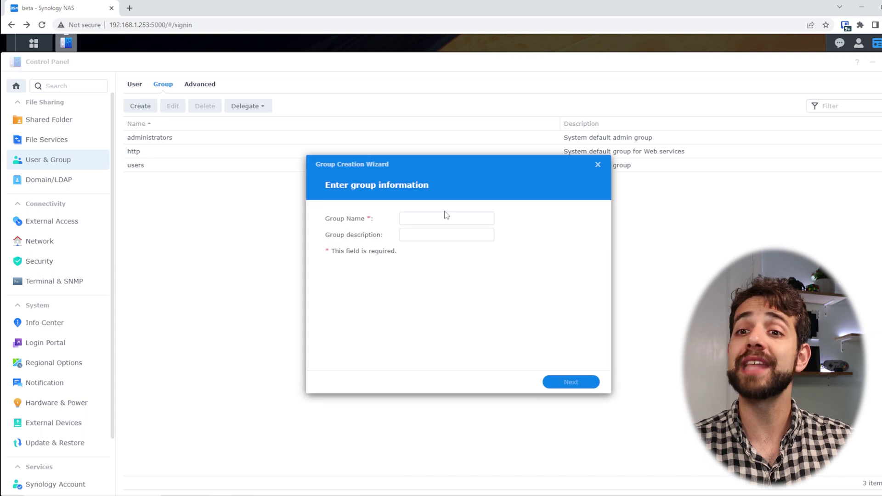
{"action": "left_click", "coordinate": [446, 216]}
{"action": "type", "text": "RH"}
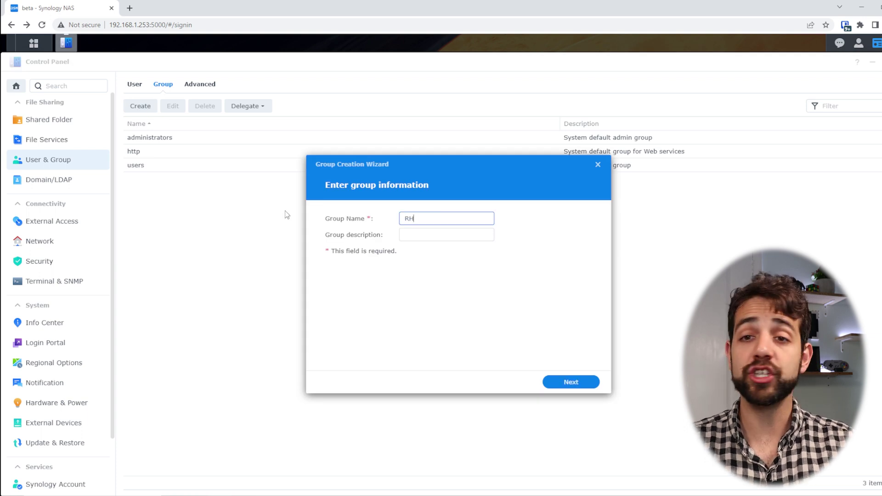
{"action": "left_click", "coordinate": [571, 383]}
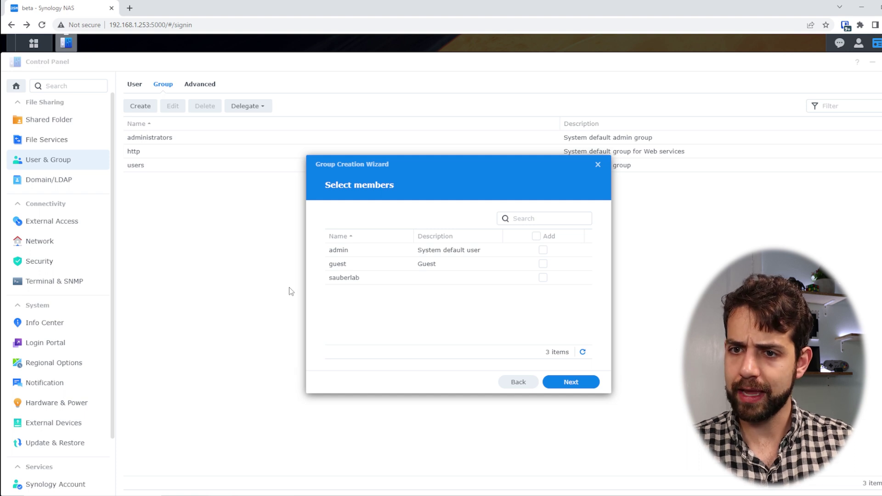
{"action": "left_click", "coordinate": [571, 382]}
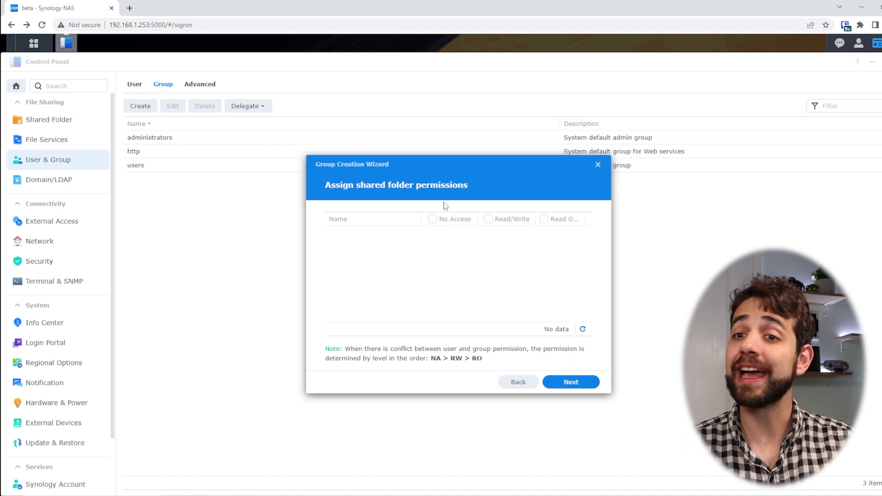
{"action": "left_click", "coordinate": [571, 381]}
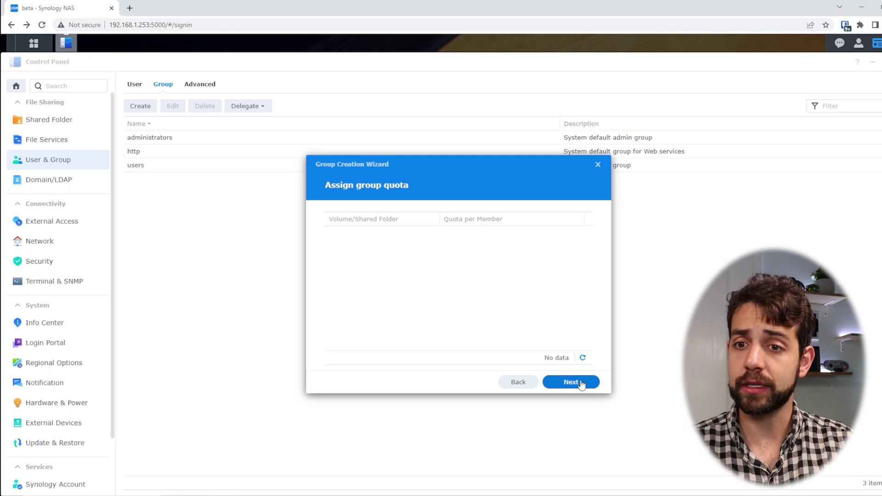
{"action": "left_click", "coordinate": [571, 382]}
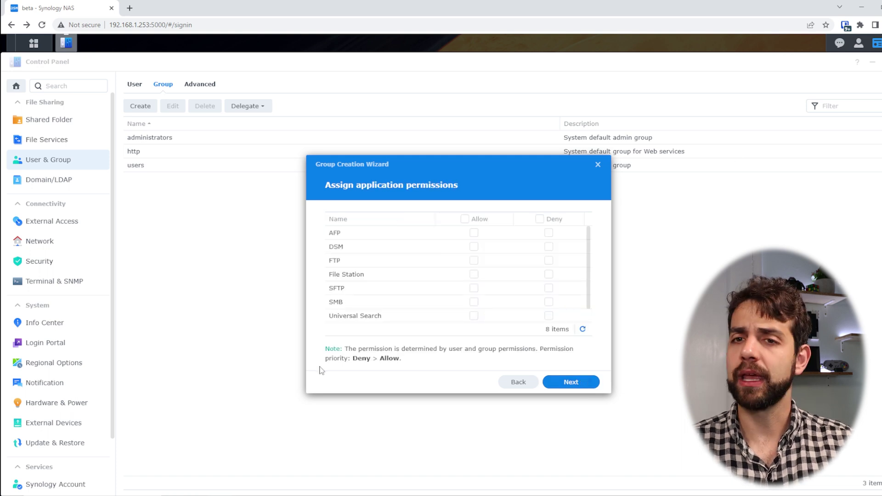
- Allow the group DSM, File Station and SMB, and deny AFP, FTP, SFTP, Universal Search and rsync
{"action": "left_click", "coordinate": [473, 246]}
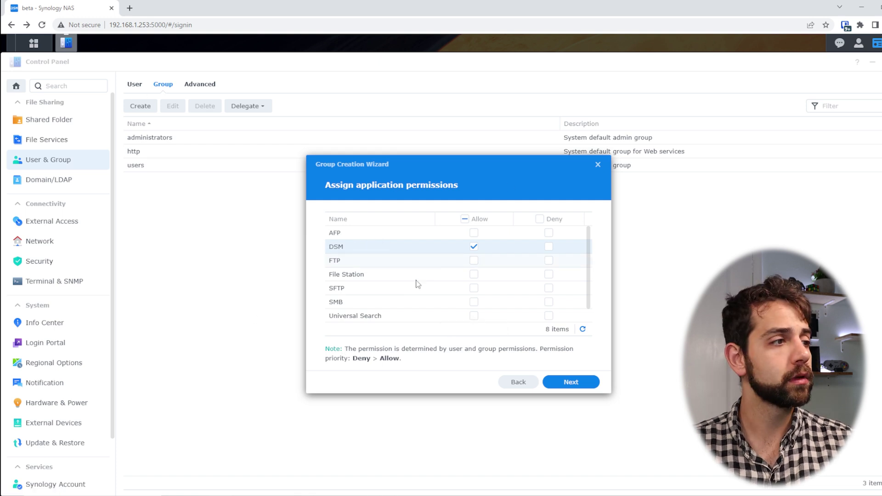
{"action": "left_click", "coordinate": [474, 275]}
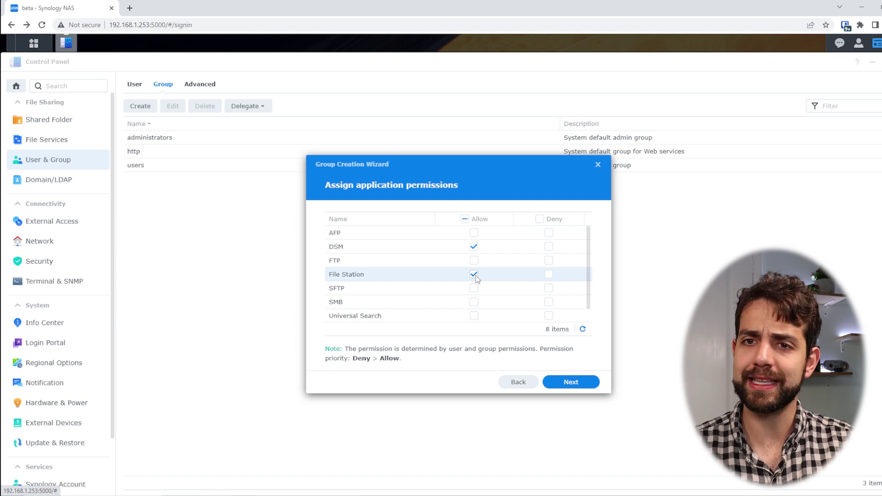
{"action": "left_click", "coordinate": [480, 305]}
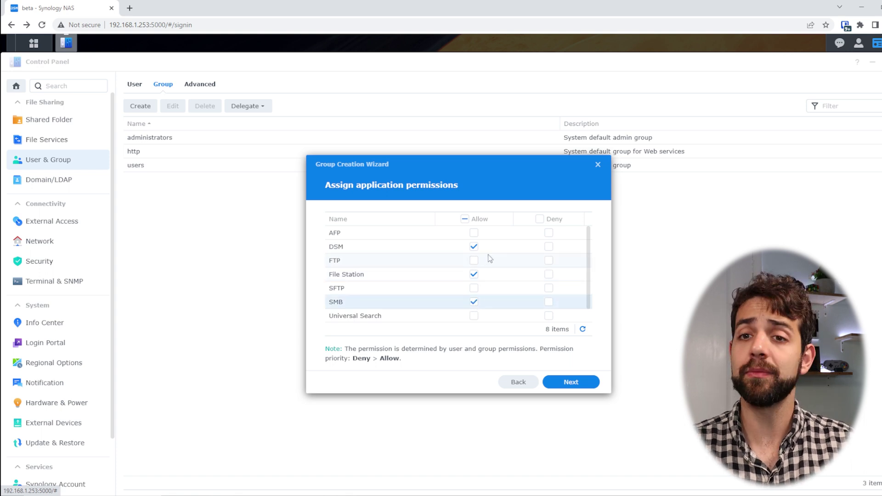
{"action": "left_click", "coordinate": [548, 316]}
{"action": "left_click", "coordinate": [548, 286]}
{"action": "left_click", "coordinate": [549, 259]}
{"action": "left_click", "coordinate": [548, 231]}
{"action": "scroll", "coordinate": [548, 276], "scroll_direction": "down", "scroll_amount": 1}
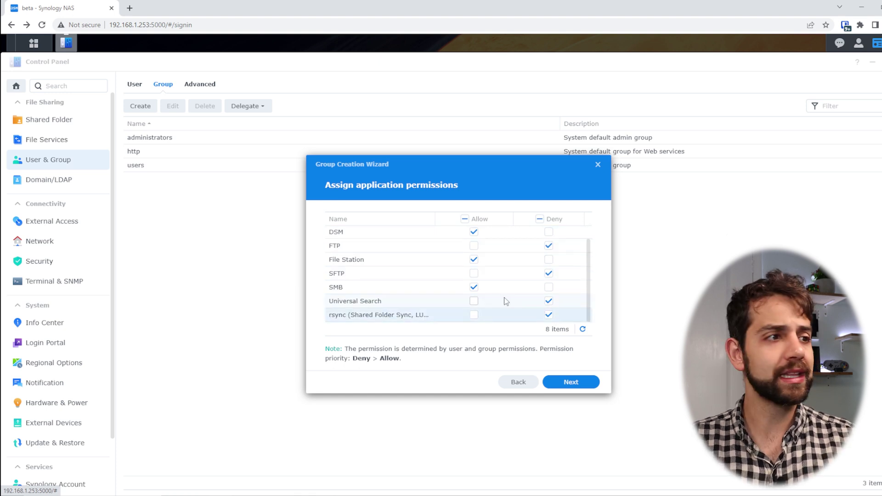
{"action": "scroll", "coordinate": [475, 260], "scroll_direction": "up", "scroll_amount": 1}
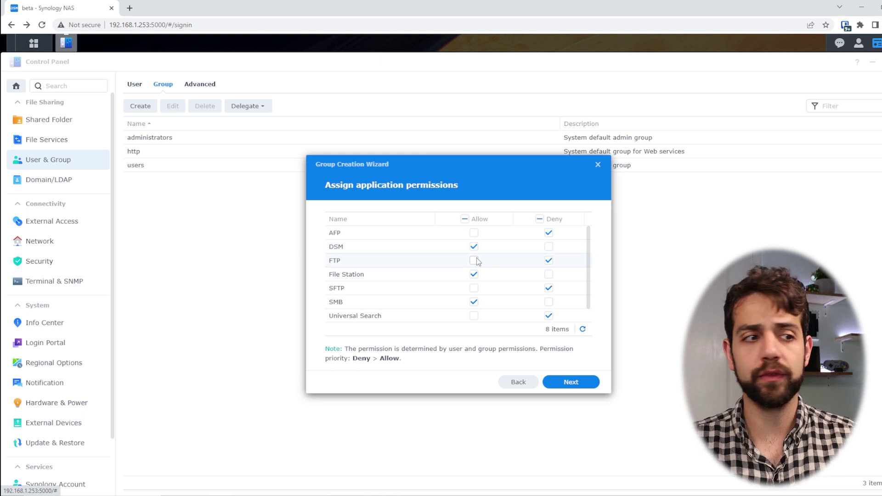
{"action": "left_click", "coordinate": [585, 389]}
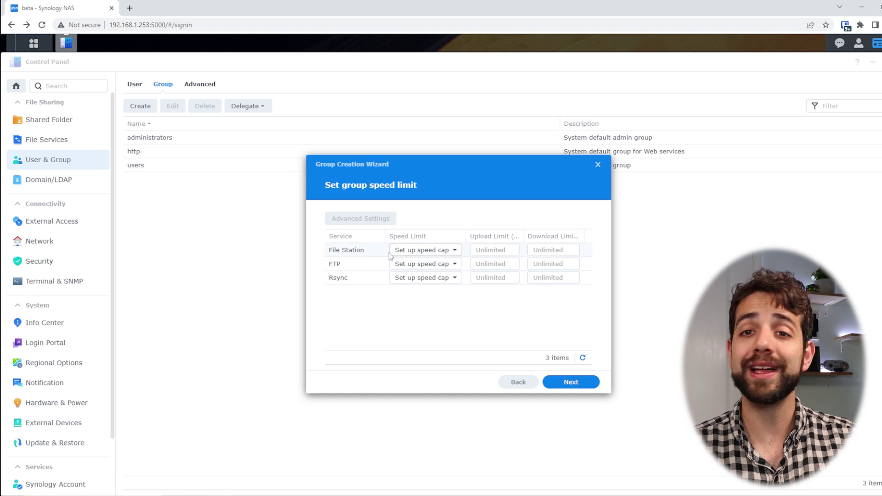
- Keep the File Station speed limit on Set up speed cap with unlimited transfer and finish creating the RH group
{"action": "left_click", "coordinate": [434, 252]}
{"action": "left_click", "coordinate": [442, 251]}
{"action": "left_click", "coordinate": [442, 252]}
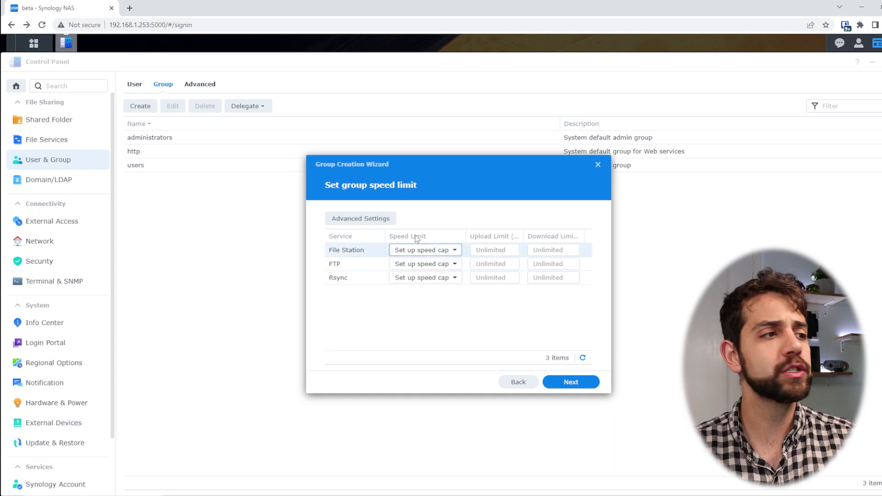
{"action": "left_click", "coordinate": [582, 388]}
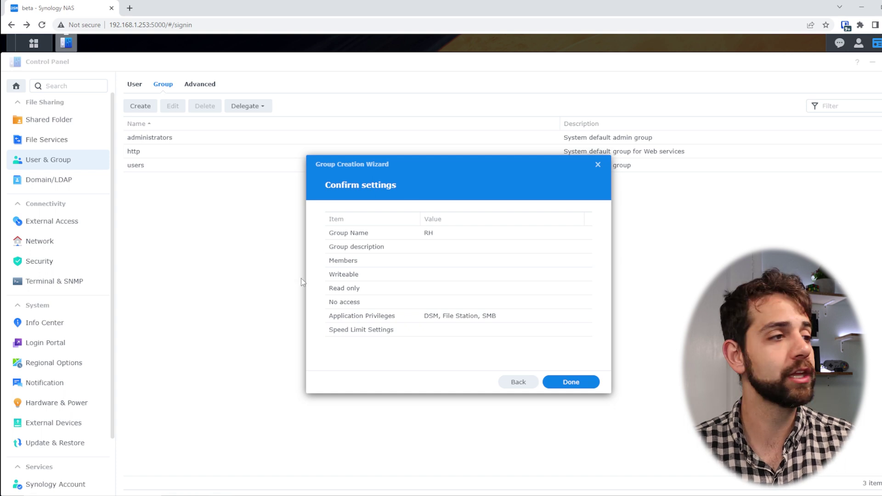
{"action": "left_click", "coordinate": [571, 383]}
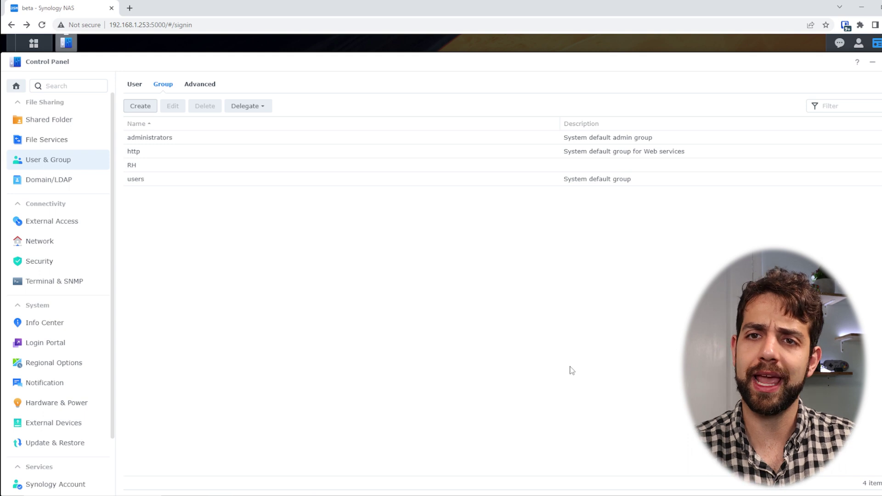
- Begin creating another group named engineering, without a description, and proceed to its member selection
{"action": "left_click", "coordinate": [137, 107]}
{"action": "left_click", "coordinate": [440, 217]}
{"action": "key", "text": "BackSpace"}
{"action": "key", "text": "BackSpace"}
{"action": "key", "text": "BackSpace"}
{"action": "key", "text": "BackSpace"}
{"action": "key", "text": "BackSpace"}
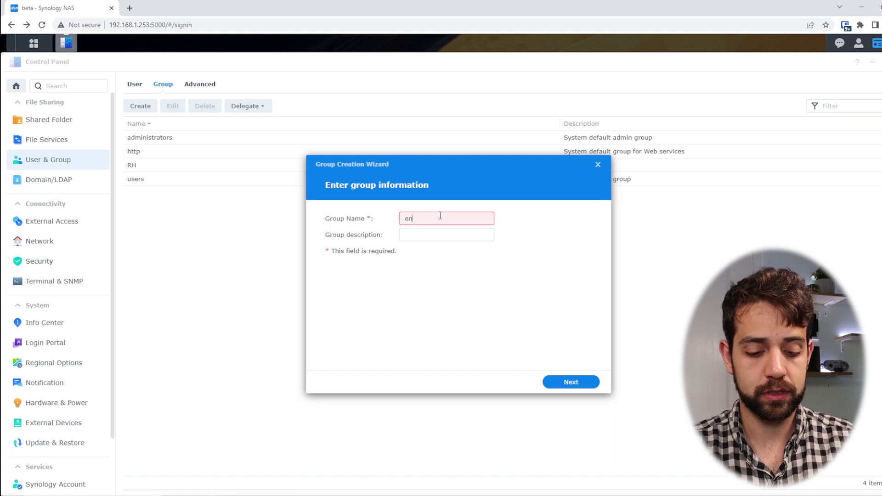
{"action": "left_click", "coordinate": [532, 266]}
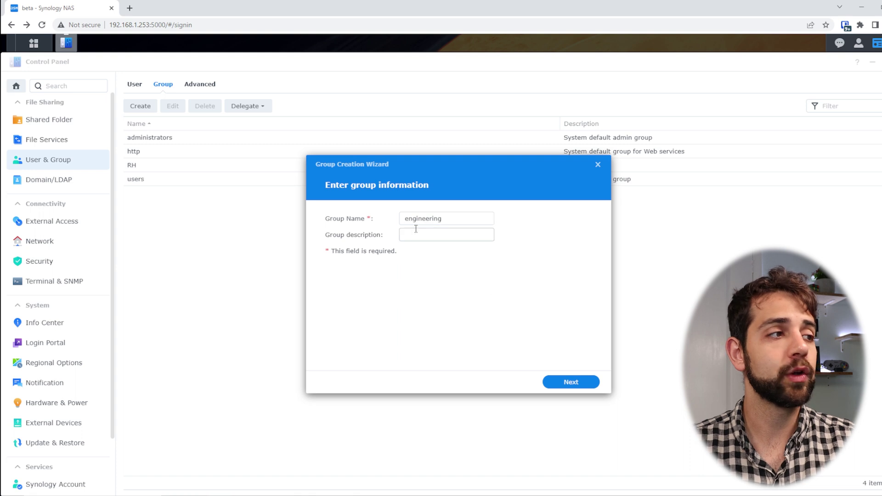
{"action": "left_click", "coordinate": [567, 383]}
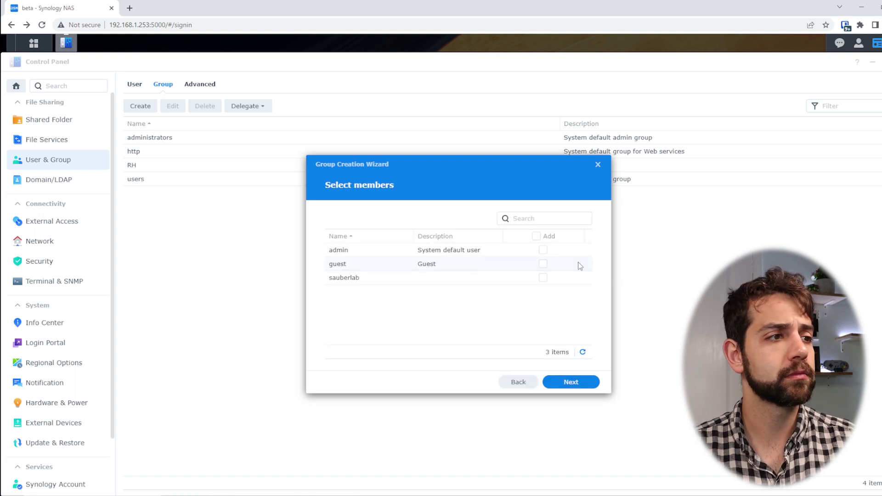
- Leave the engineering group without members, shared folder permissions or a quota, and proceed to its application permissions
{"action": "left_click", "coordinate": [576, 383]}
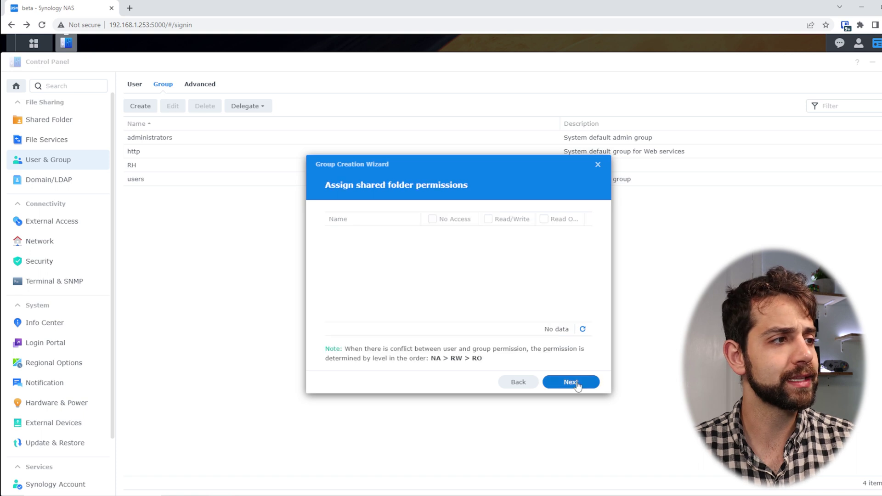
{"action": "left_click", "coordinate": [576, 383]}
{"action": "left_click", "coordinate": [576, 383]}
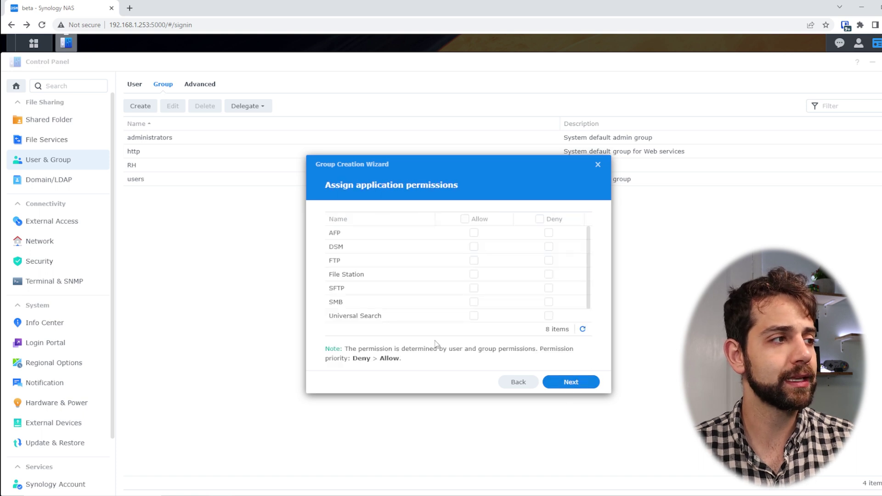
- Allow the engineering group DSM, FTP, File Station and SMB, and deny AFP, SFTP, Universal Search and rsync
{"action": "left_click", "coordinate": [474, 247]}
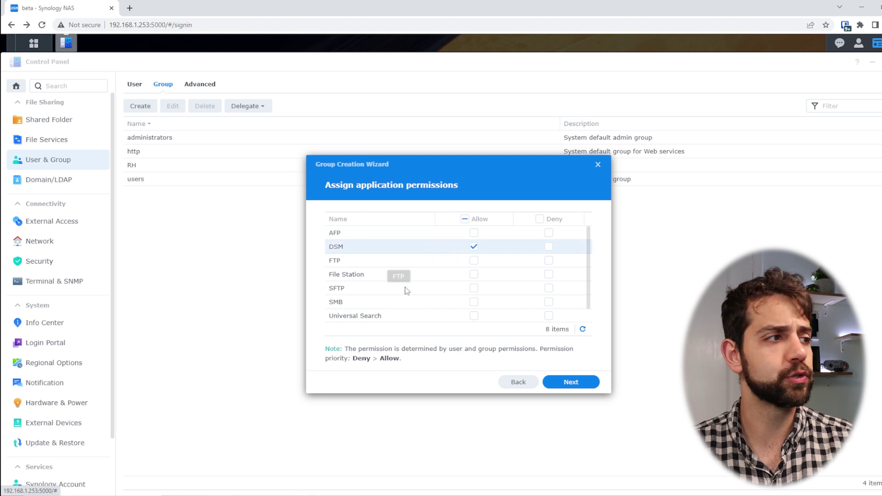
{"action": "left_click", "coordinate": [474, 260]}
{"action": "left_click", "coordinate": [473, 274]}
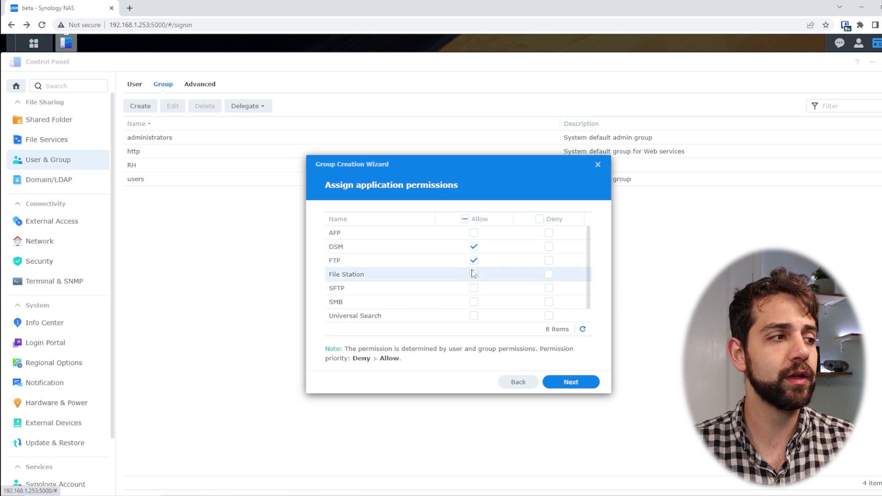
{"action": "left_click", "coordinate": [473, 303]}
{"action": "scroll", "coordinate": [475, 303], "scroll_direction": "down", "scroll_amount": 1}
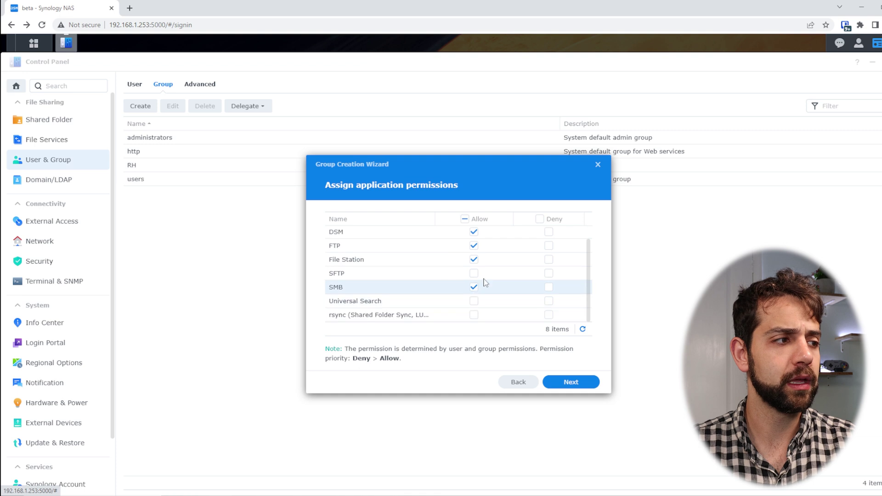
{"action": "left_click", "coordinate": [549, 314]}
{"action": "left_click", "coordinate": [548, 301]}
{"action": "left_click", "coordinate": [549, 273]}
{"action": "scroll", "coordinate": [549, 280], "scroll_direction": "up", "scroll_amount": 1}
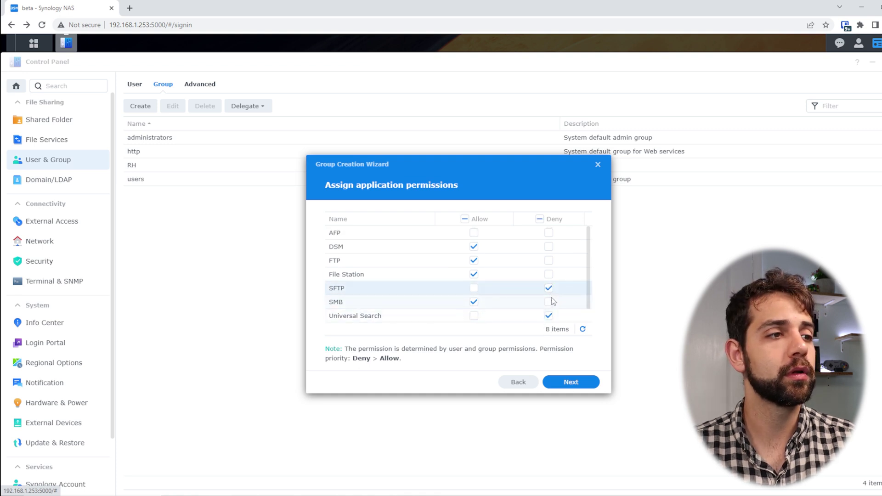
{"action": "left_click", "coordinate": [549, 233]}
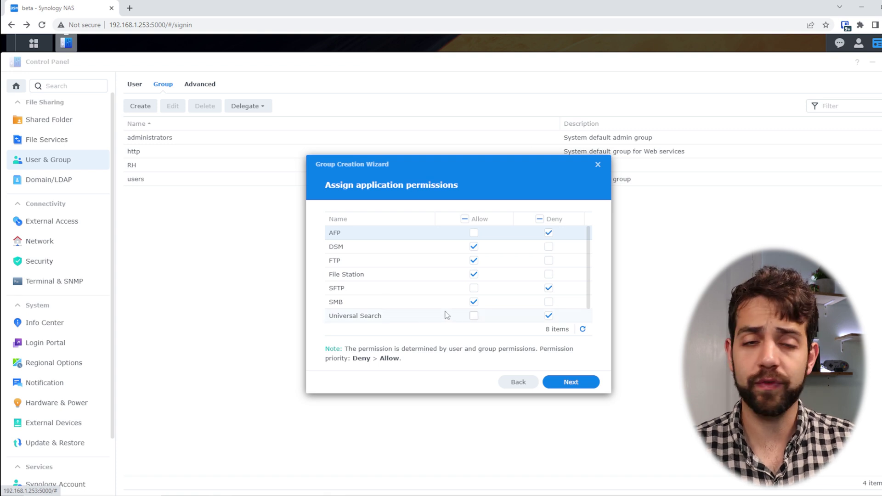
{"action": "left_click", "coordinate": [583, 382]}
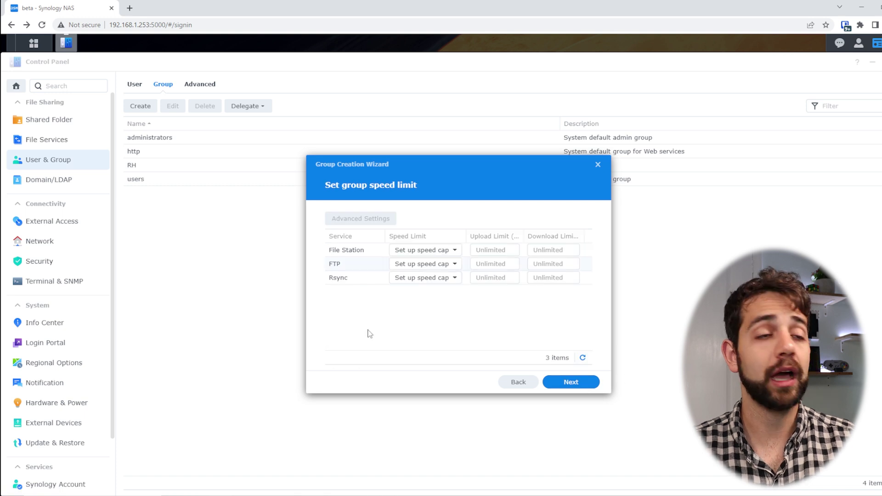
- Cap the engineering group's FTP upload and download speed at 5000 KB/s each and proceed to the settings confirmation
{"action": "left_click", "coordinate": [451, 266]}
{"action": "left_click", "coordinate": [452, 266]}
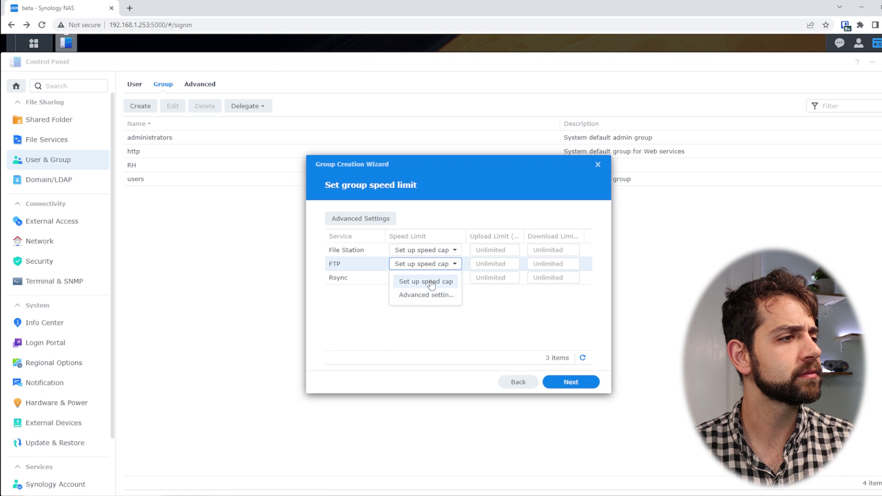
{"action": "left_click", "coordinate": [434, 282]}
{"action": "left_click", "coordinate": [490, 264]}
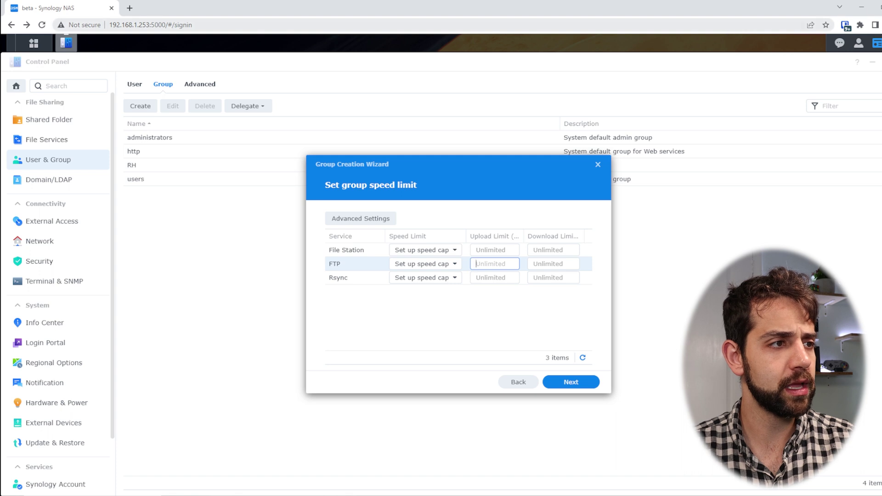
{"action": "mouse_move", "coordinate": [523, 235]}
{"action": "left_mouse_down"}
{"action": "mouse_move", "coordinate": [556, 234]}
{"action": "mouse_move", "coordinate": [536, 235]}
{"action": "left_mouse_up"}
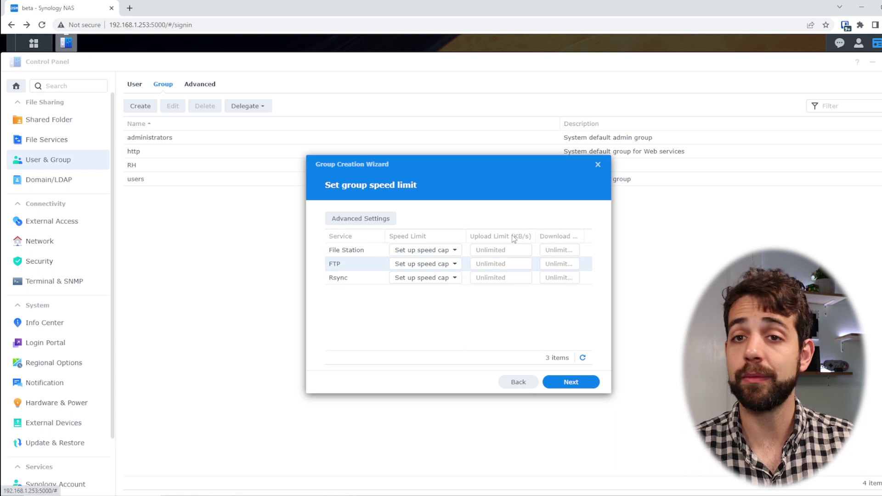
{"action": "left_click", "coordinate": [499, 265]}
{"action": "type", "text": "500"}
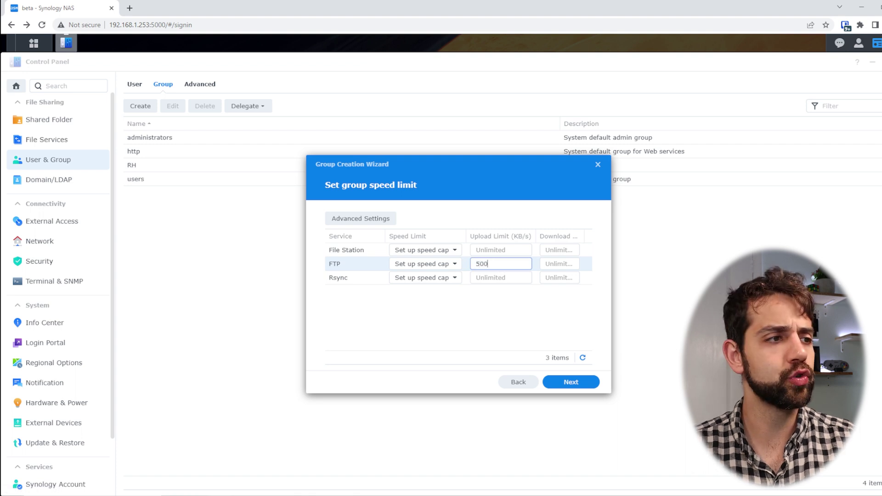
{"action": "type", "text": "0"}
{"action": "left_click", "coordinate": [565, 265]}
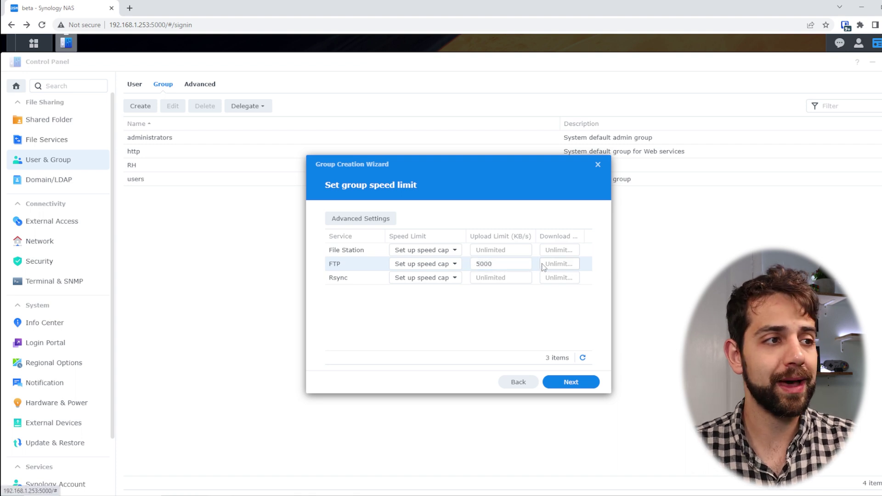
{"action": "type", "text": "5000"}
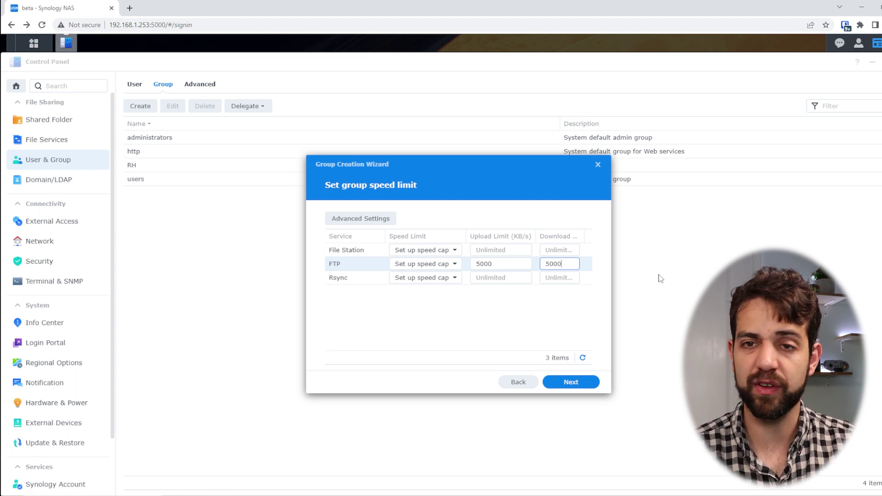
{"action": "left_click", "coordinate": [569, 381]}
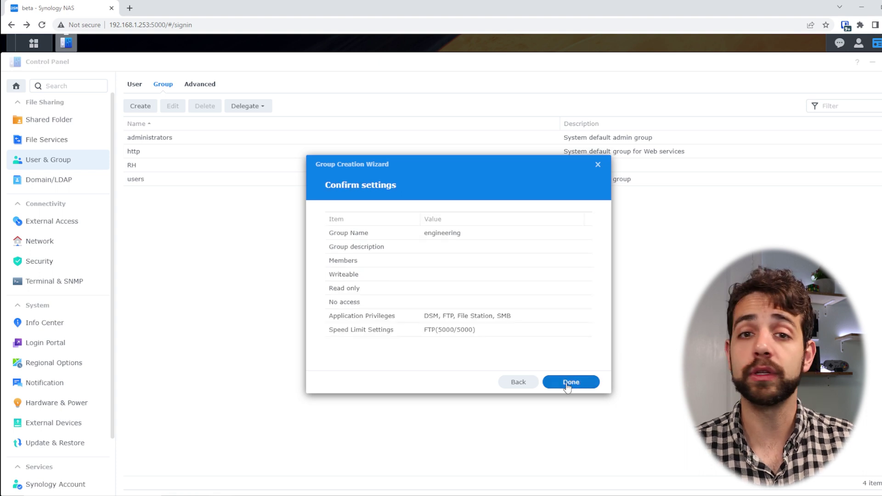
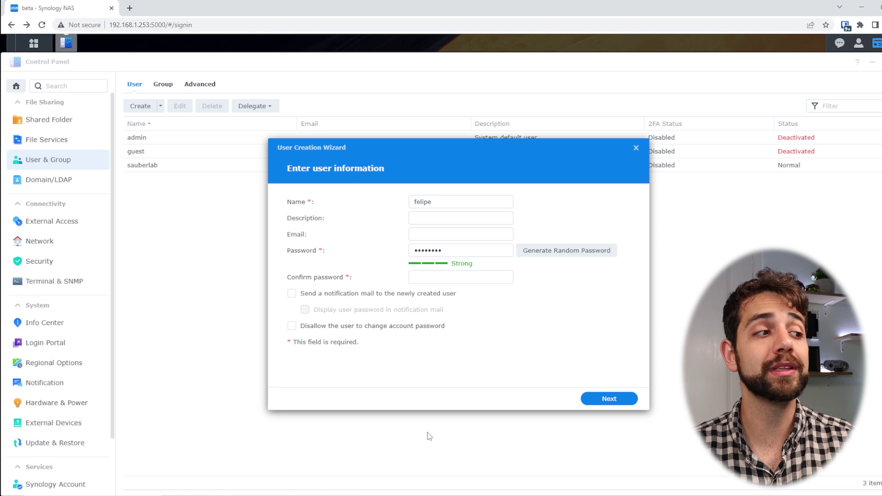
- Fill in the new user's password confirmation and add the user to the RH group
{"action": "key", "text": "ctrl+v"}
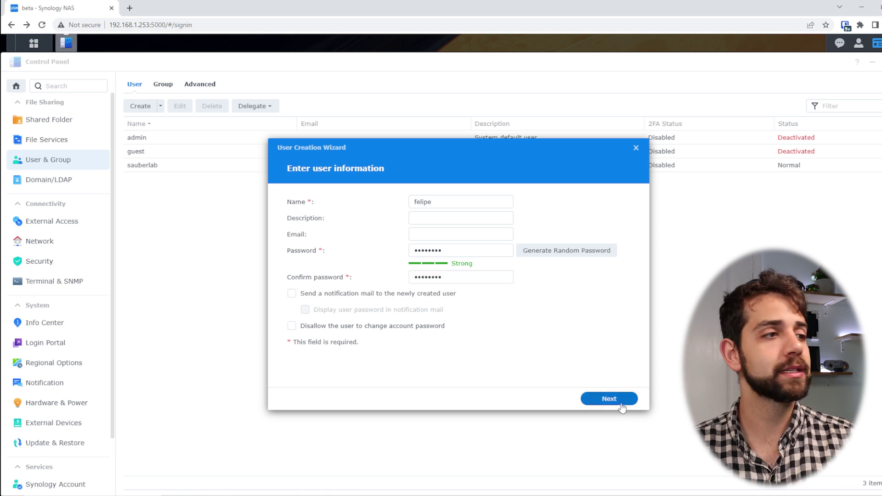
{"action": "left_click", "coordinate": [612, 399]}
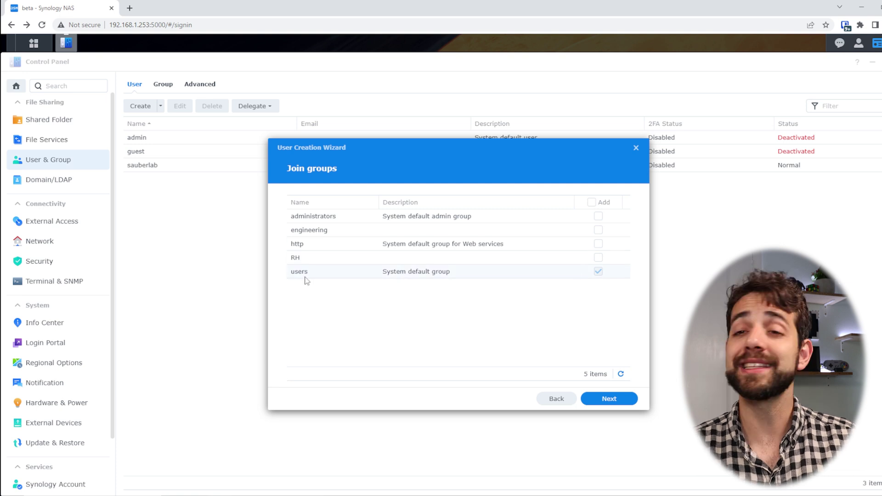
{"action": "left_click", "coordinate": [598, 258]}
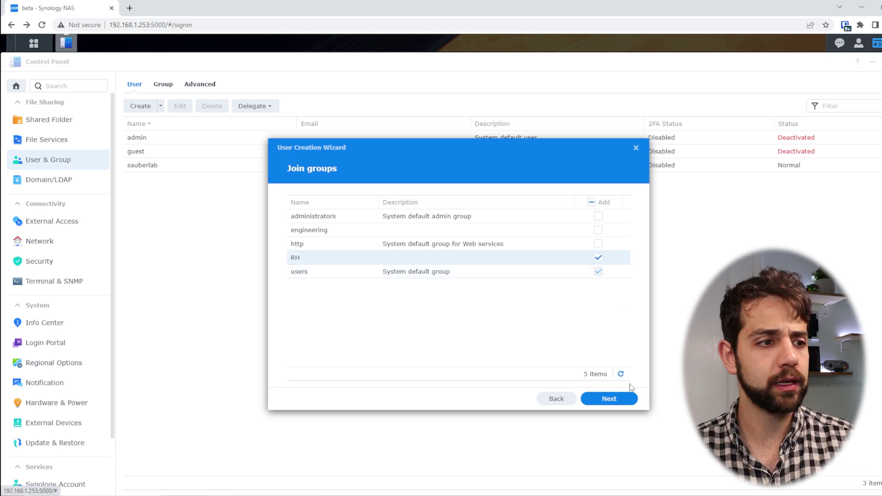
{"action": "left_click", "coordinate": [609, 399]}
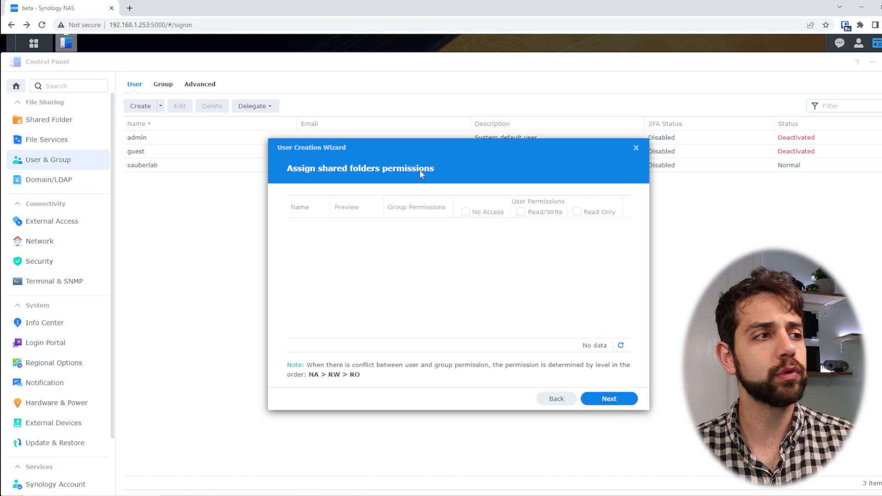
- Finish creating the RH user without individual folder or application permissions, keeping Apply group settings for the speed limits
{"action": "left_click", "coordinate": [595, 400]}
{"action": "left_click", "coordinate": [598, 400]}
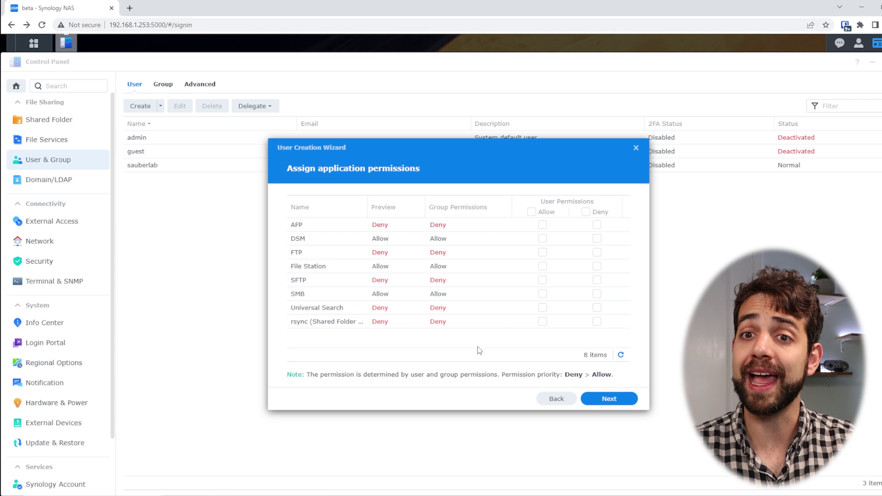
{"action": "left_click", "coordinate": [625, 400]}
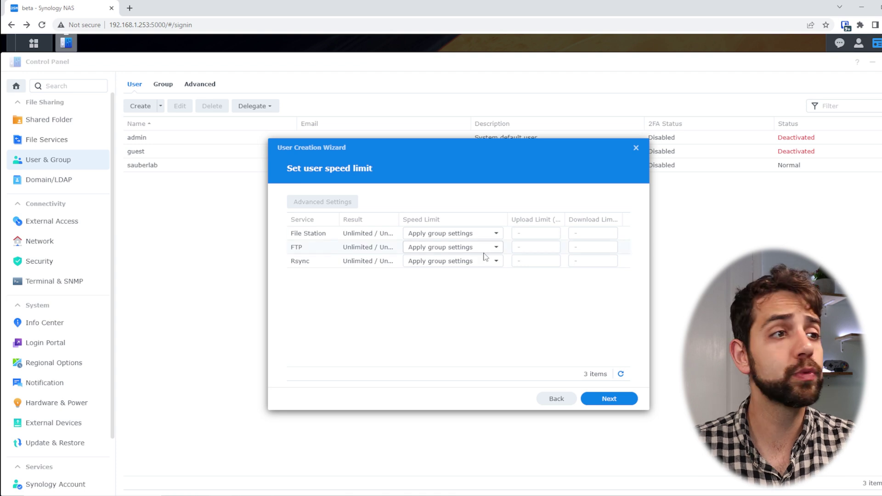
{"action": "left_click", "coordinate": [604, 401]}
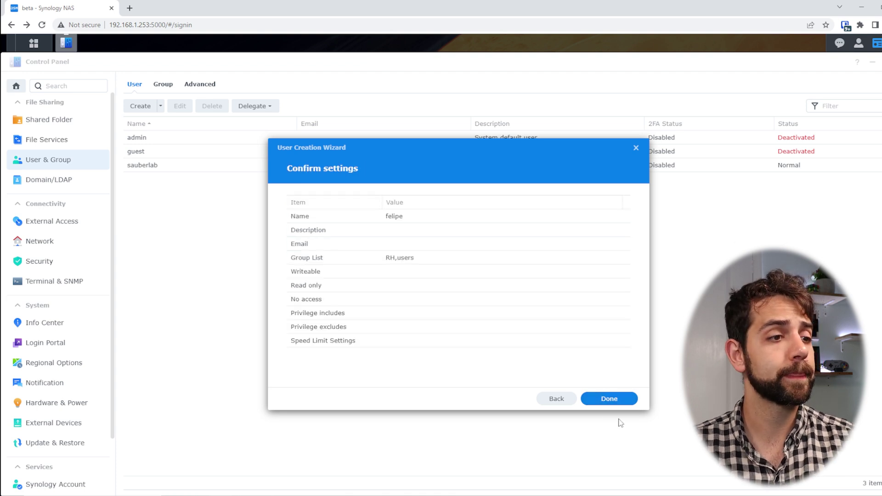
{"action": "left_click", "coordinate": [611, 399]}
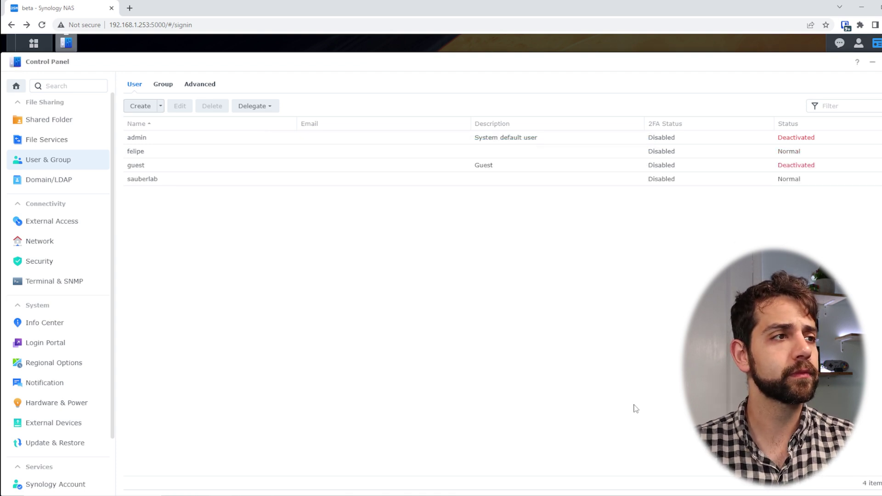
{"action": "left_click", "coordinate": [158, 153]}
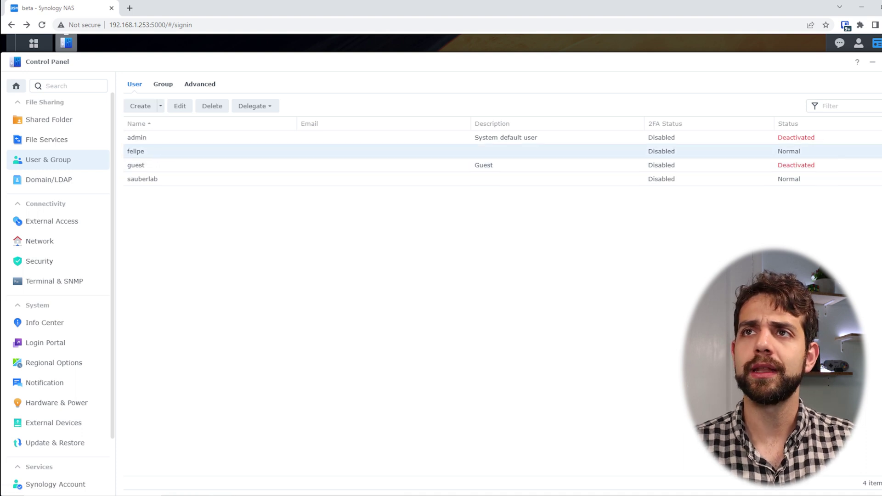
- Begin creating a second user, entering the user's name and the account password with its confirmation
{"action": "left_click", "coordinate": [145, 106]}
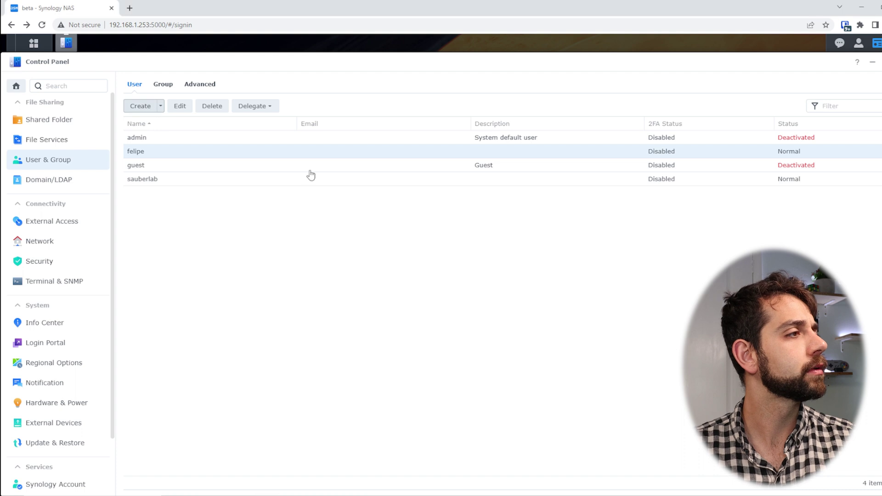
{"action": "type", "text": "pedro"}
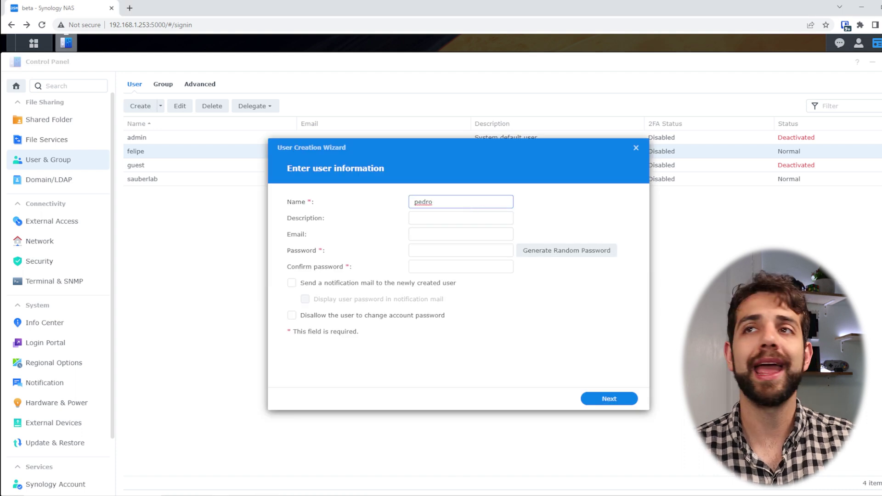
{"action": "key", "text": "alt+Tab"}
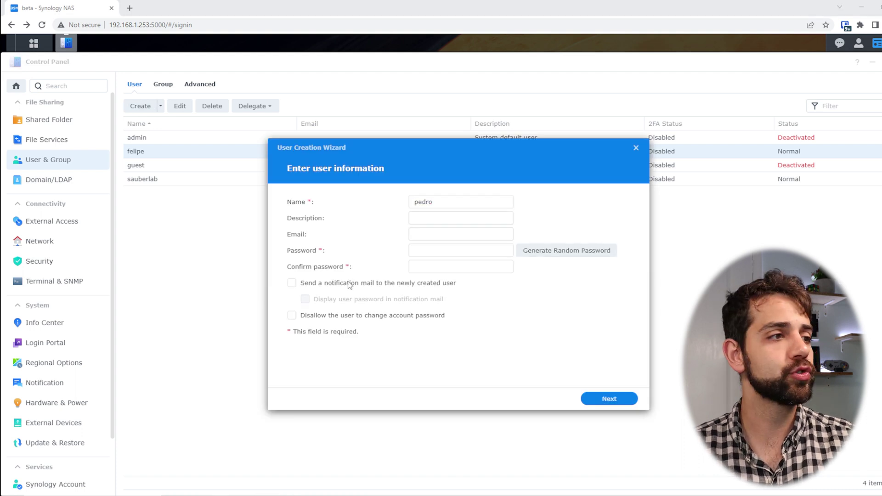
{"action": "left_click", "coordinate": [438, 250]}
{"action": "key", "text": "ctrl+v"}
{"action": "left_click", "coordinate": [461, 271]}
{"action": "key", "text": "ctrl+v"}
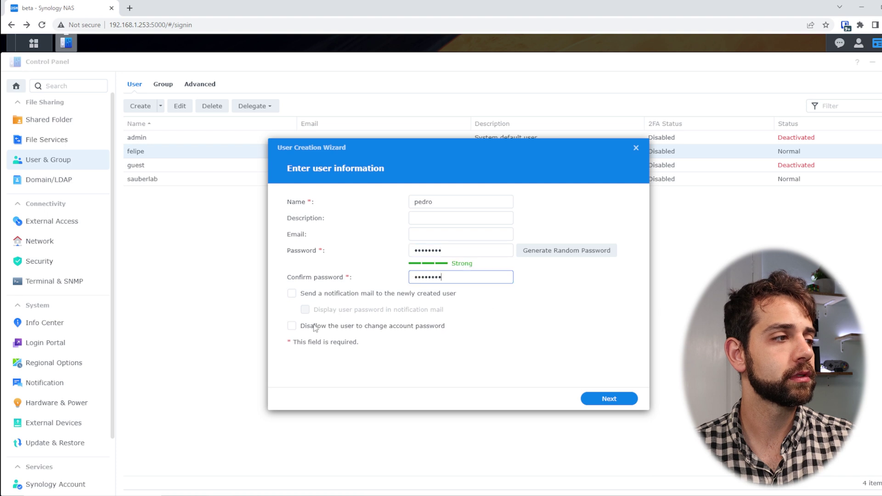
{"action": "left_click", "coordinate": [601, 399]}
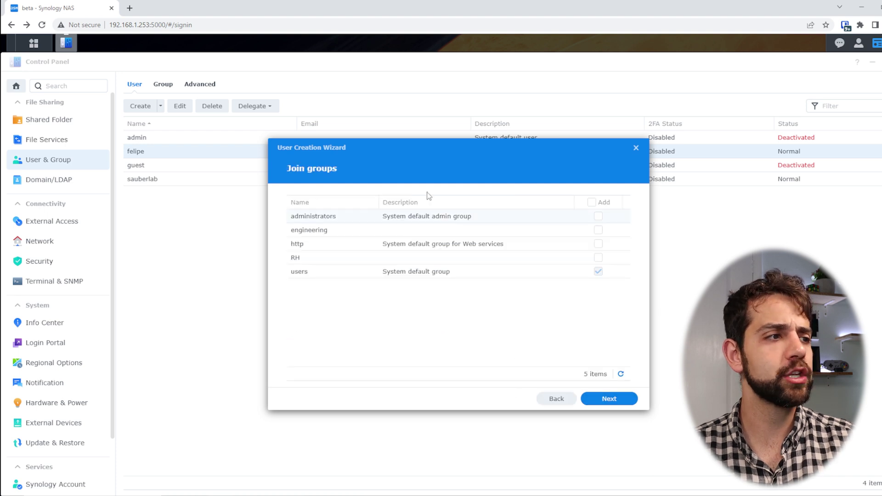
- Add the second user to the engineering group and finish creating the account with the group's permissions and speed settings
{"action": "left_click", "coordinate": [598, 229]}
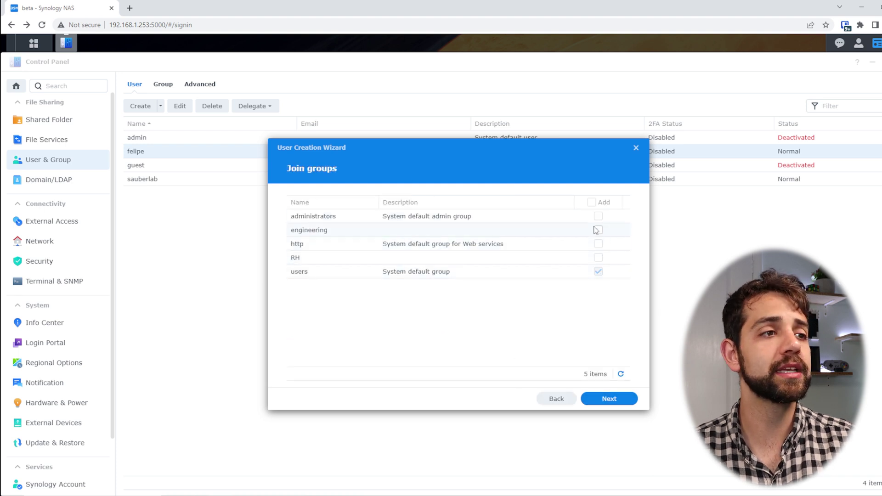
{"action": "left_click", "coordinate": [615, 399]}
{"action": "left_click", "coordinate": [618, 400]}
{"action": "left_click", "coordinate": [617, 399]}
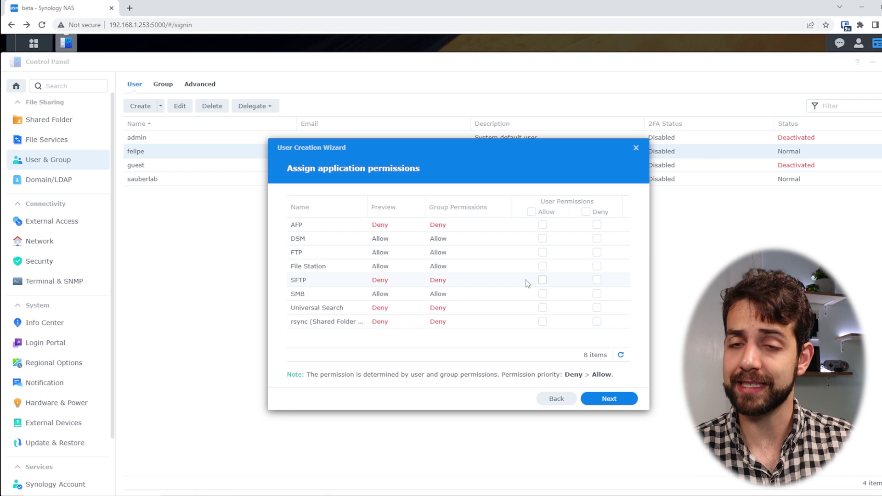
{"action": "left_click", "coordinate": [613, 399]}
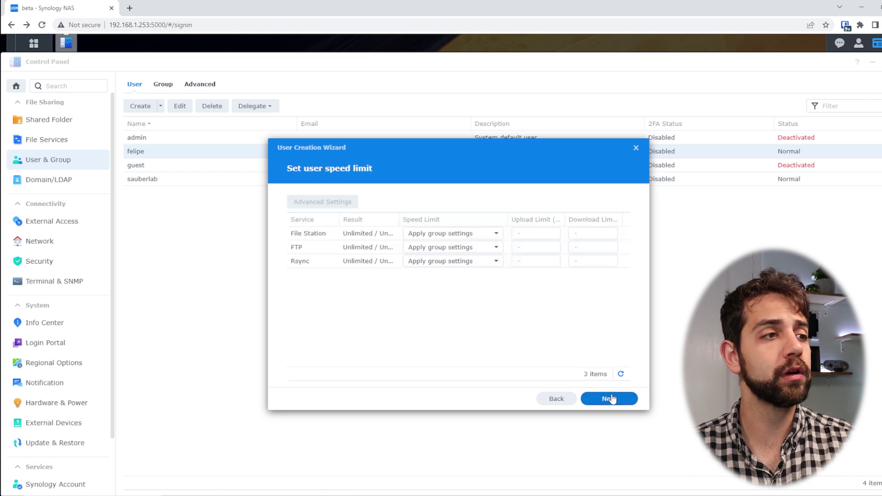
{"action": "left_click", "coordinate": [614, 397]}
{"action": "left_click", "coordinate": [622, 397]}
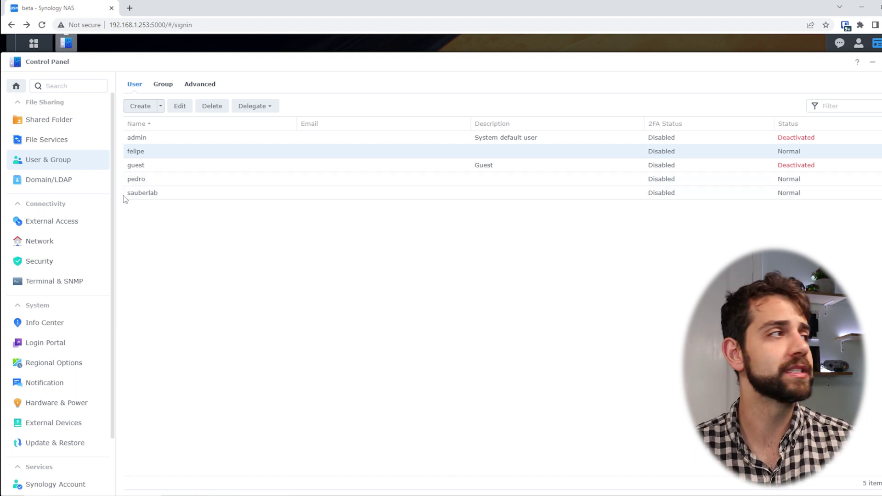
- Start creating a shared folder named HR on Volume 1 with an administrators-only Recycle Bin and no encryption
{"action": "left_click", "coordinate": [66, 121]}
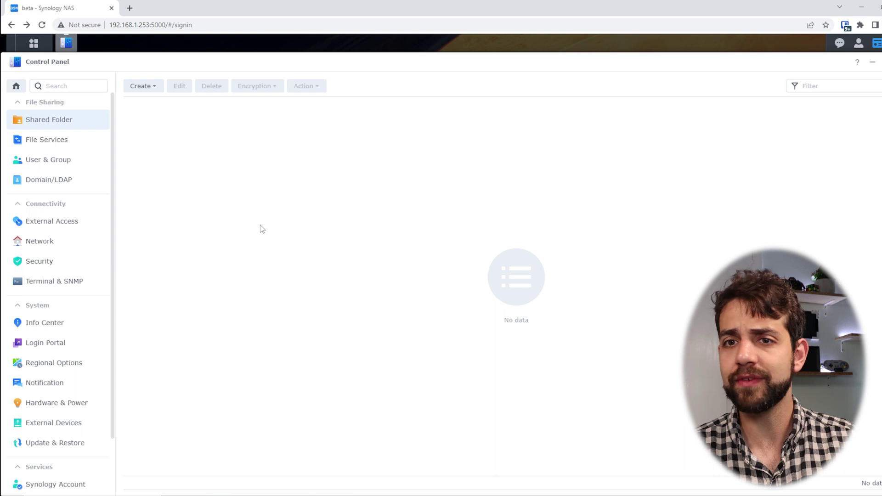
{"action": "left_click", "coordinate": [140, 88]}
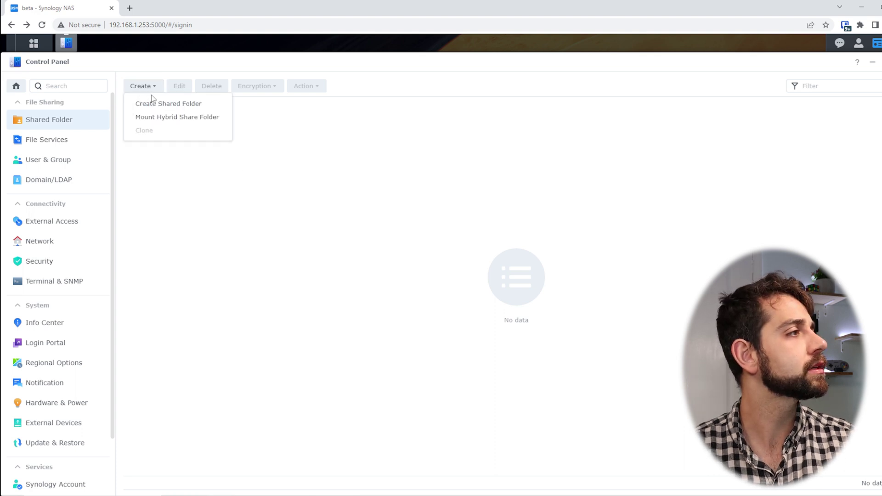
{"action": "left_click", "coordinate": [151, 104]}
{"action": "left_click", "coordinate": [418, 198]}
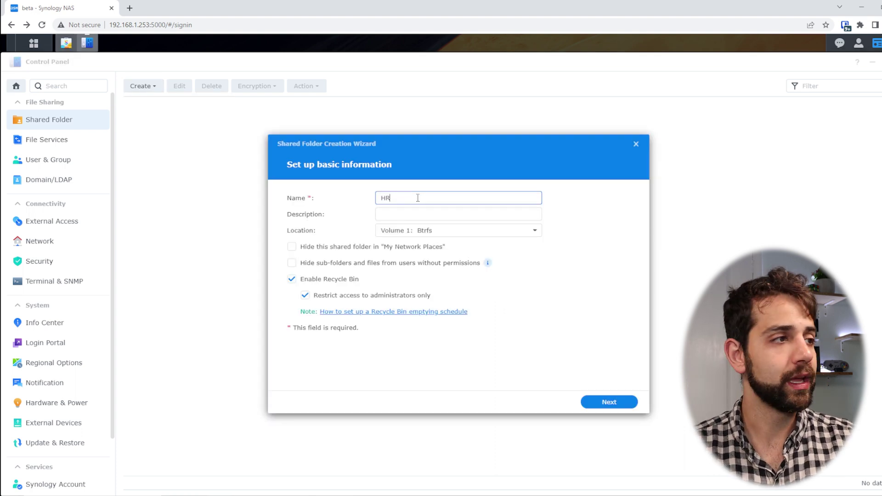
{"action": "left_click", "coordinate": [391, 216]}
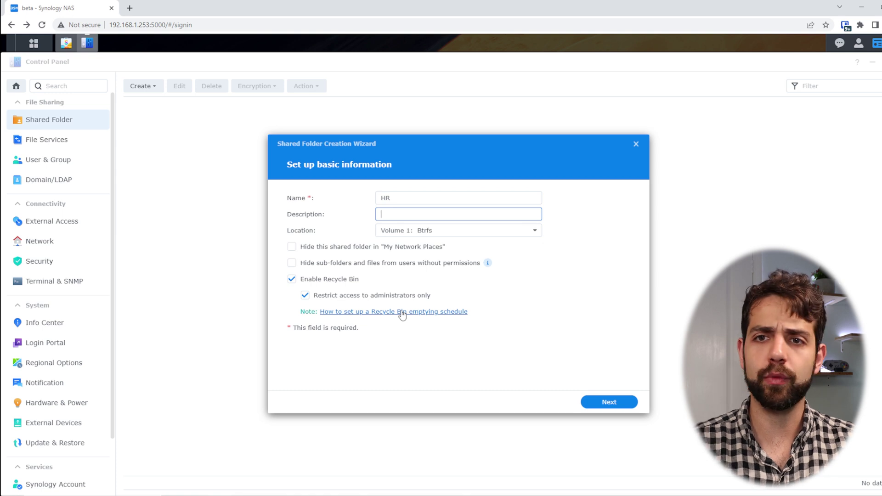
{"action": "left_click", "coordinate": [623, 403]}
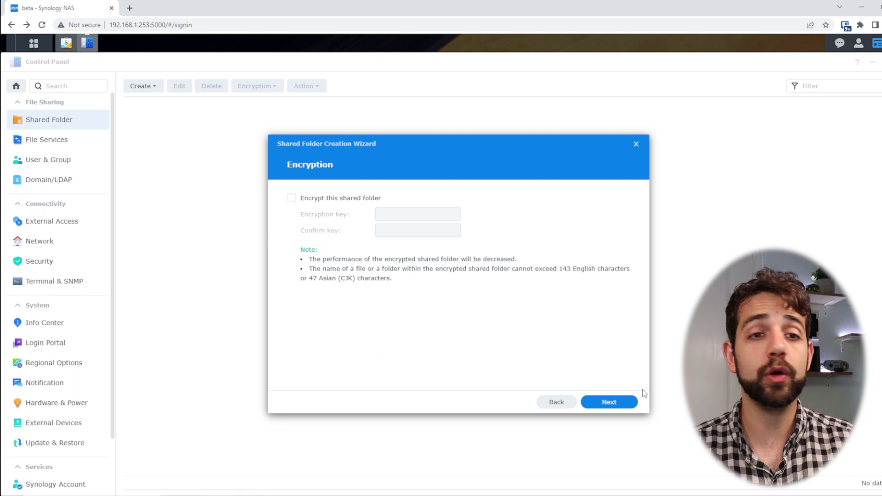
{"action": "left_click", "coordinate": [597, 403]}
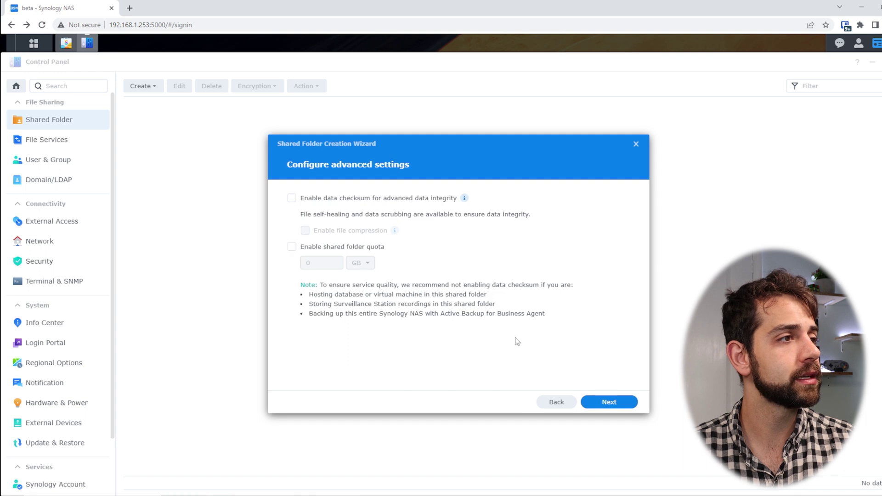
- Enable data checksum for advanced data integrity and file compression for the HR folder, and create it without a quota
{"action": "left_click", "coordinate": [303, 198]}
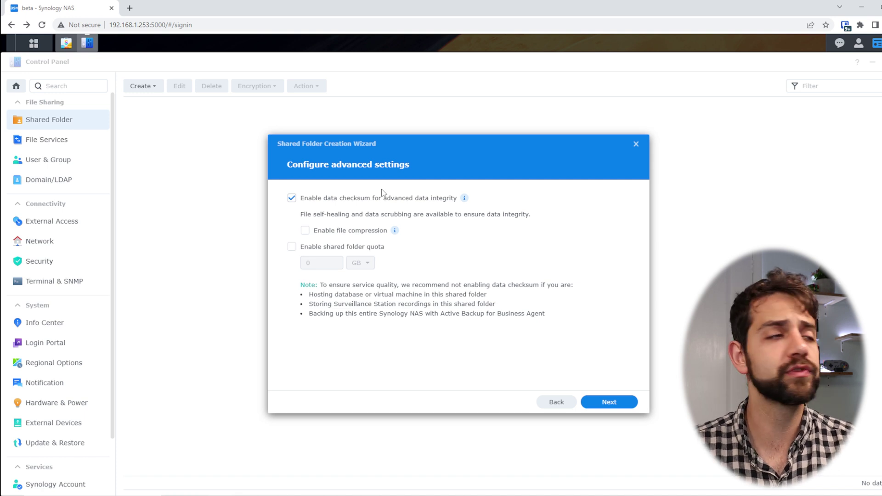
{"action": "left_click", "coordinate": [332, 230]}
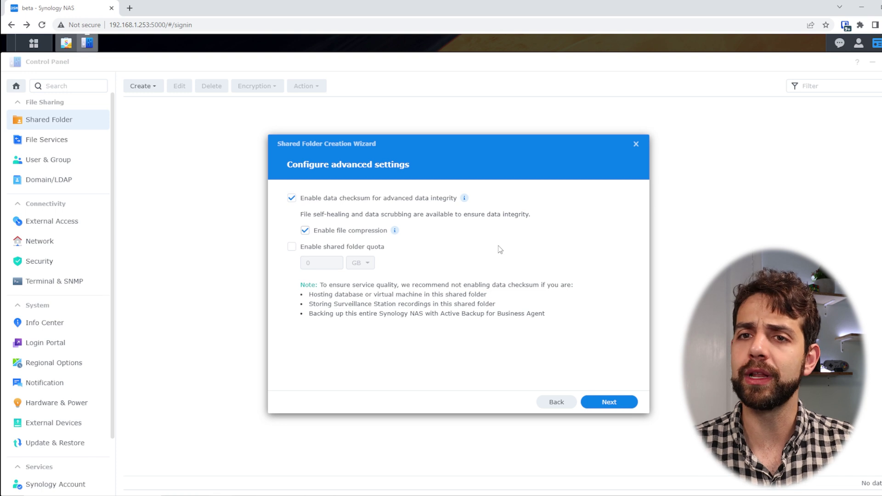
{"action": "left_click", "coordinate": [611, 402]}
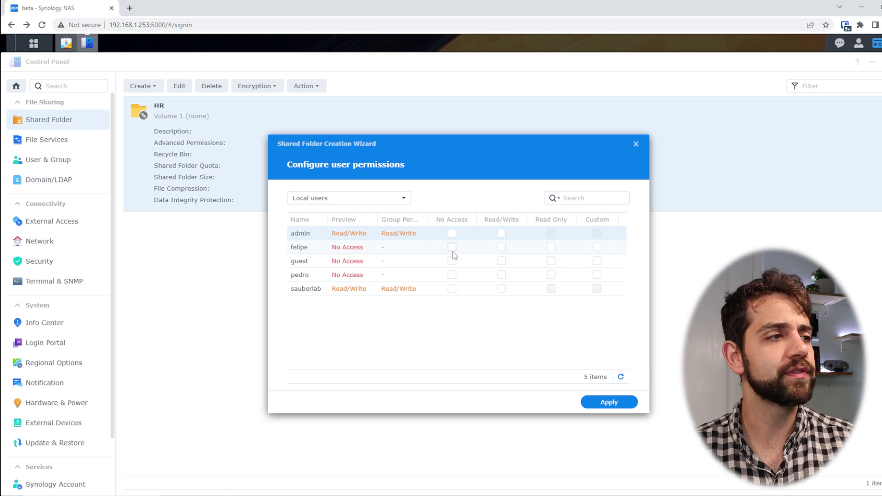
- Grant the local group RH Read/Write permission on the HR shared folder and apply it
{"action": "left_click", "coordinate": [335, 197]}
{"action": "left_click", "coordinate": [321, 229]}
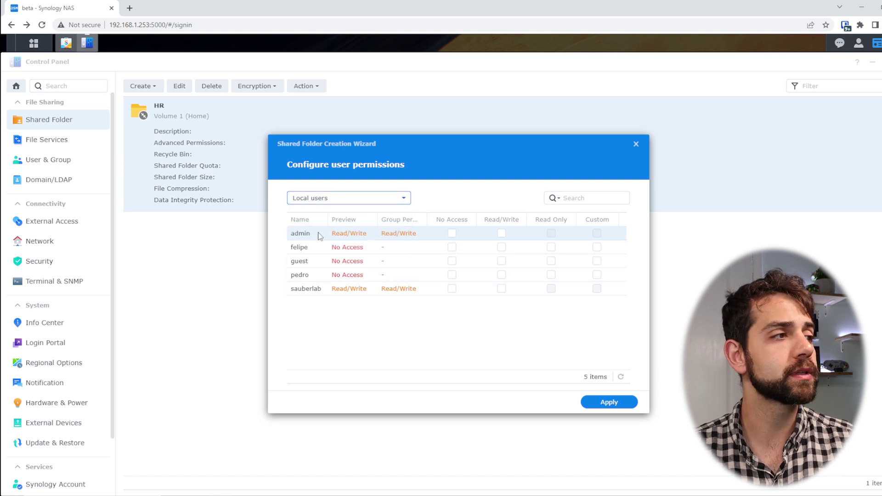
{"action": "left_click", "coordinate": [390, 200]}
{"action": "left_click", "coordinate": [321, 242]}
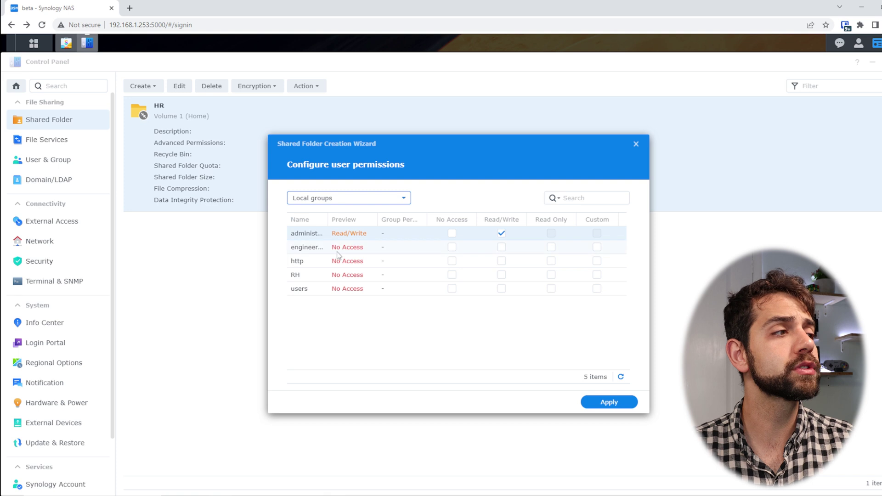
{"action": "left_click", "coordinate": [502, 275]}
{"action": "left_click", "coordinate": [501, 275]}
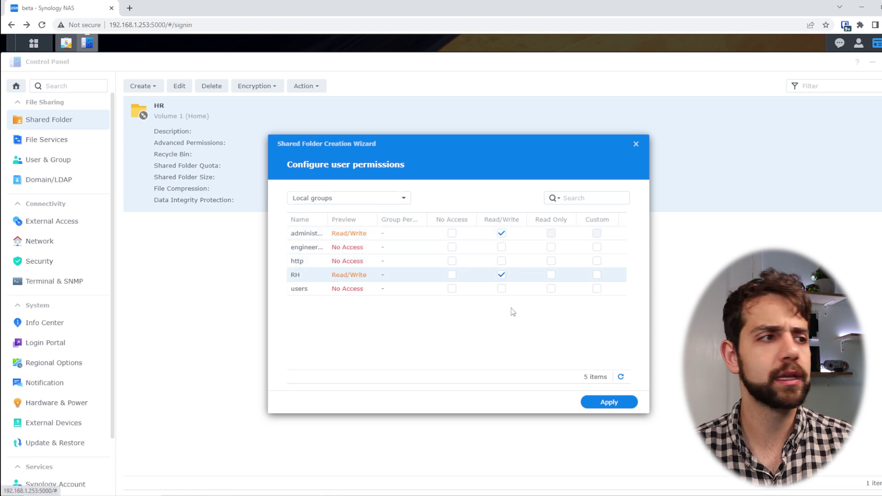
{"action": "left_click", "coordinate": [613, 402]}
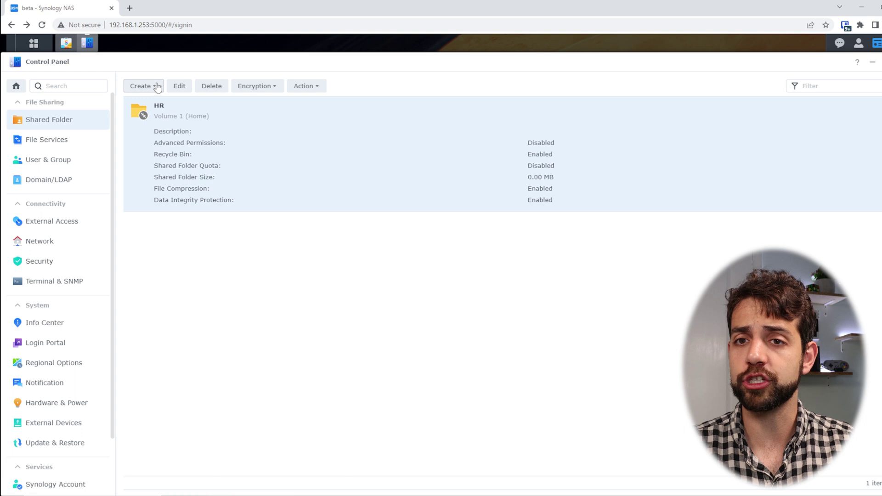
- Create an unencrypted shared folder named engineering on Volume 1 with data checksum for advanced data integrity enabled
{"action": "left_click", "coordinate": [142, 86]}
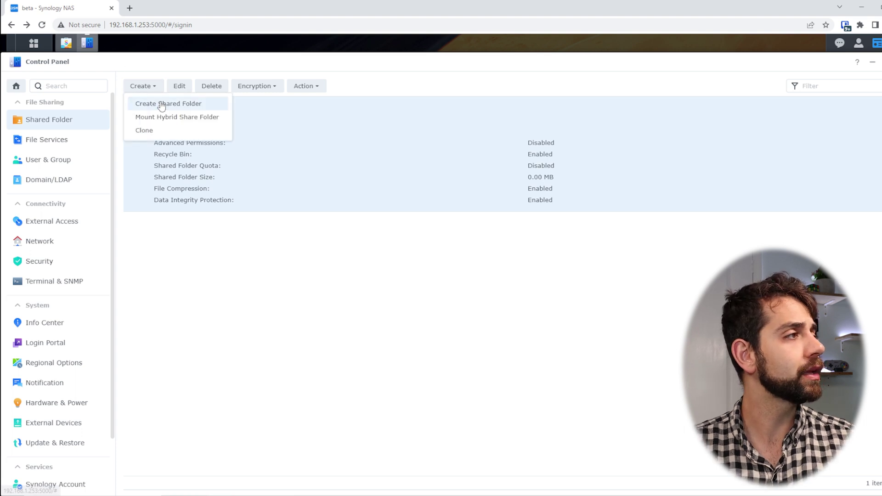
{"action": "left_click", "coordinate": [168, 103]}
{"action": "left_click", "coordinate": [403, 196]}
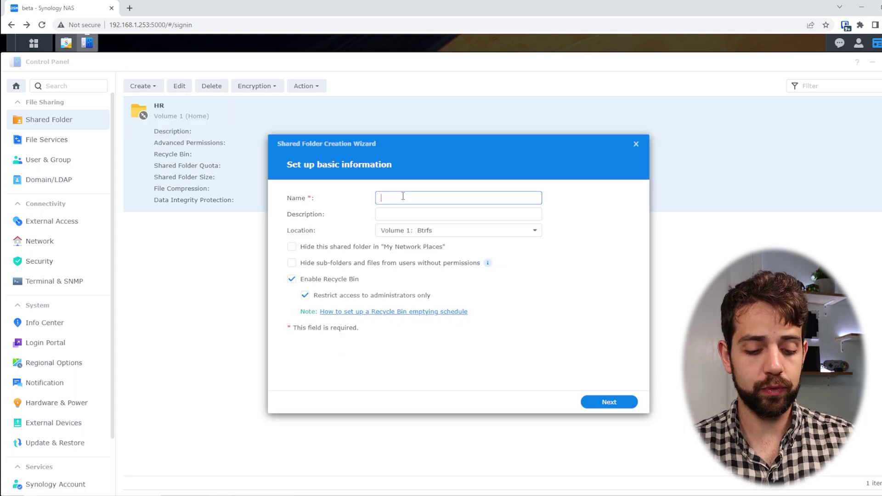
{"action": "type", "text": "engineering"}
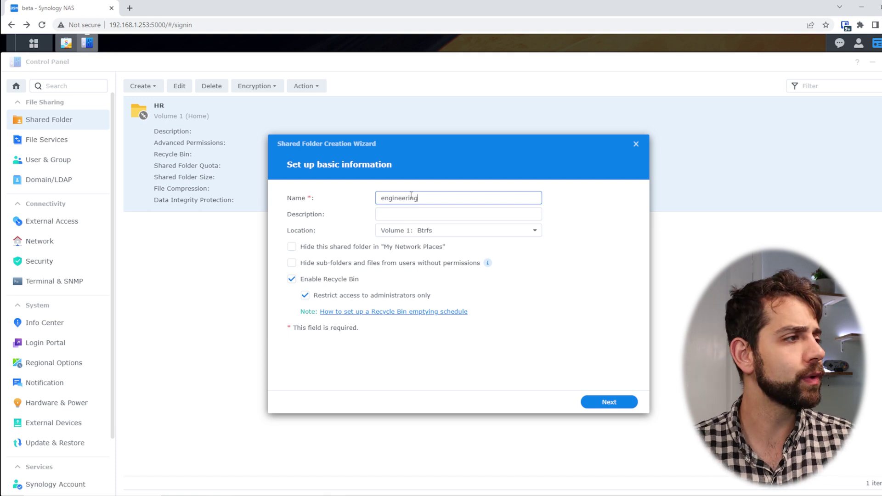
{"action": "left_click", "coordinate": [611, 404]}
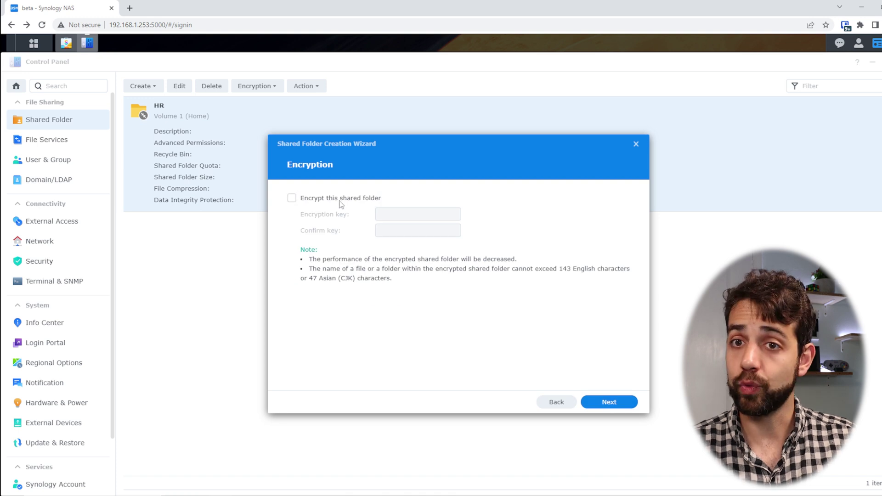
{"action": "left_click", "coordinate": [604, 403]}
{"action": "left_click", "coordinate": [323, 200]}
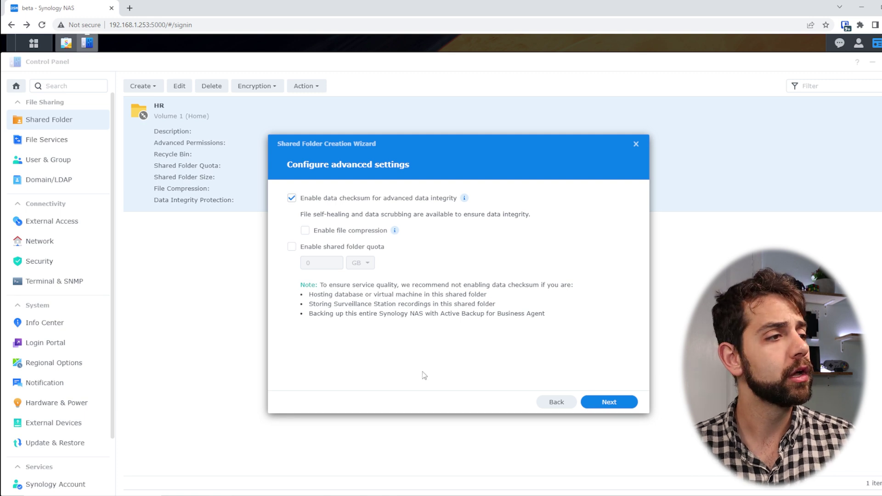
{"action": "left_click", "coordinate": [624, 403]}
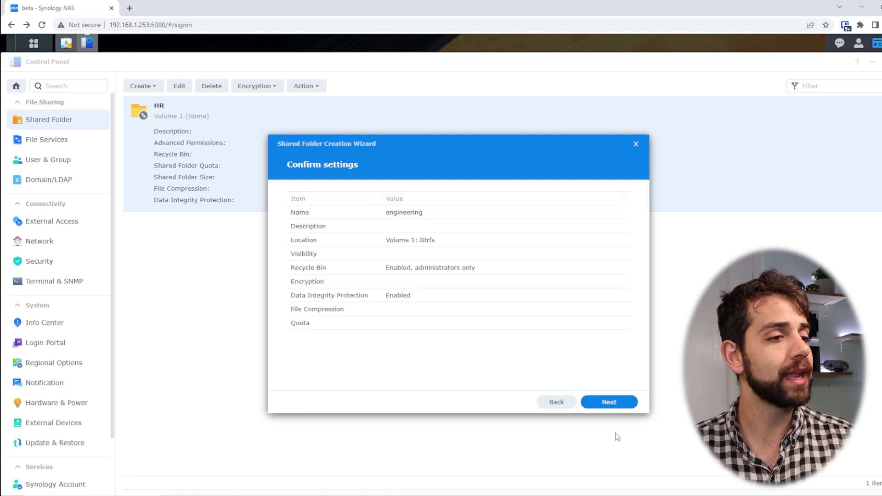
- Grant the local engineering group Read/Write permission on the engineering shared folder and apply it
{"action": "left_click", "coordinate": [339, 198]}
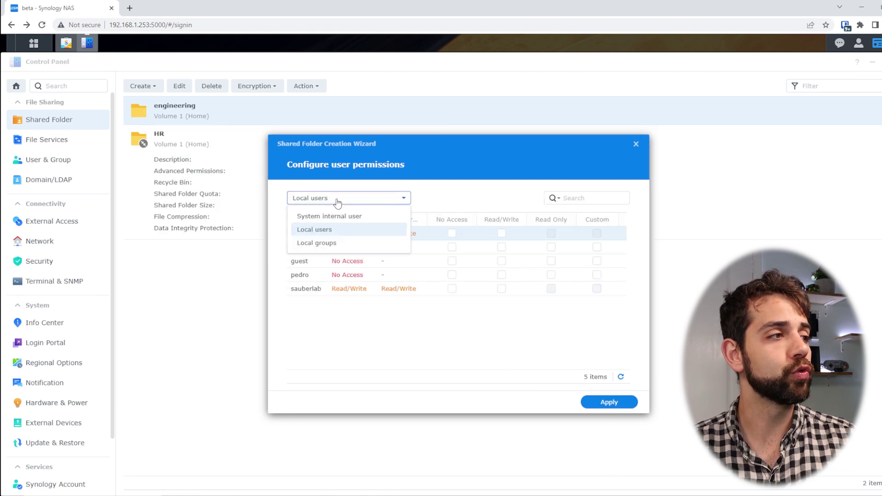
{"action": "left_click", "coordinate": [321, 244]}
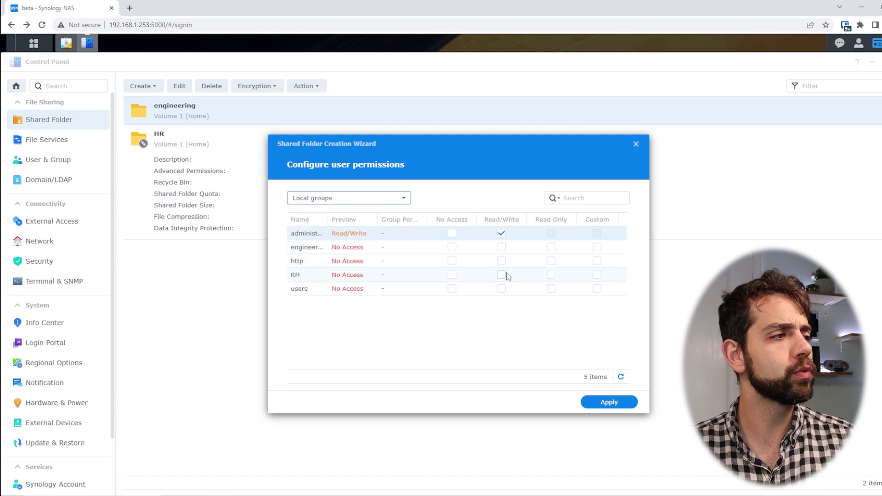
{"action": "left_click", "coordinate": [501, 247]}
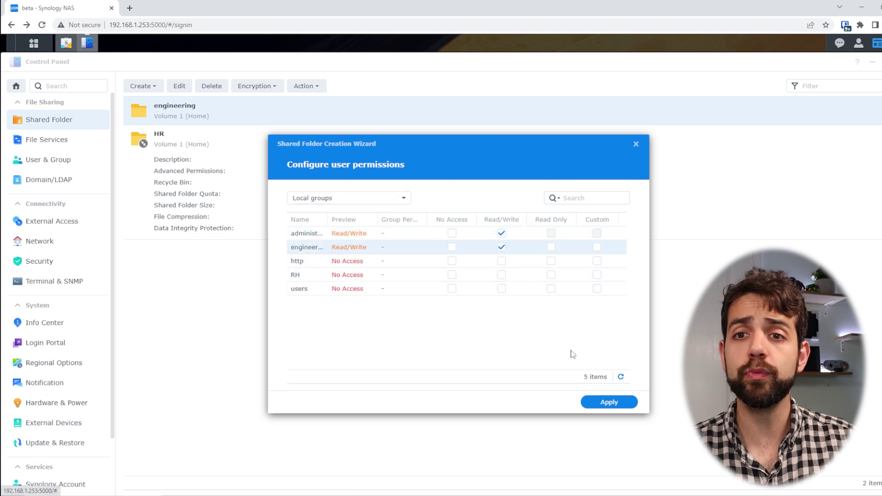
{"action": "left_click", "coordinate": [617, 403]}
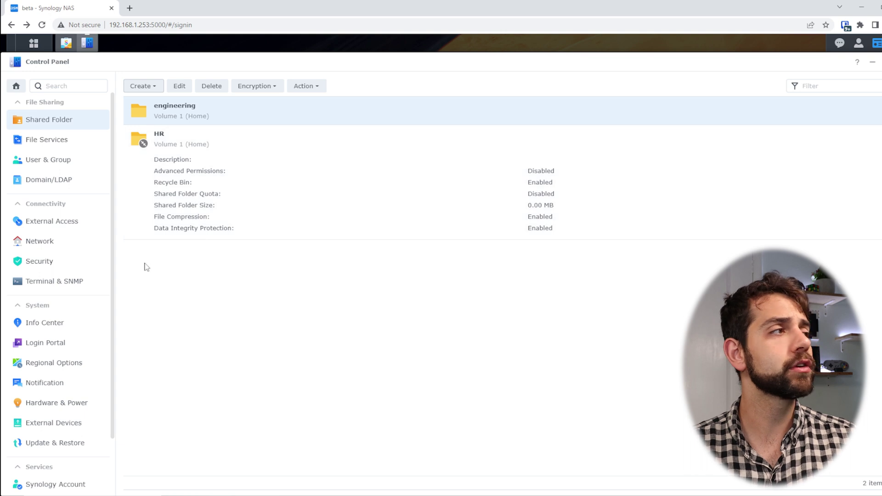
- Sign out of the administrator account and check the RH user's accessible shared folders in File Station
{"action": "left_click", "coordinate": [858, 43]}
{"action": "left_click", "coordinate": [847, 168]}
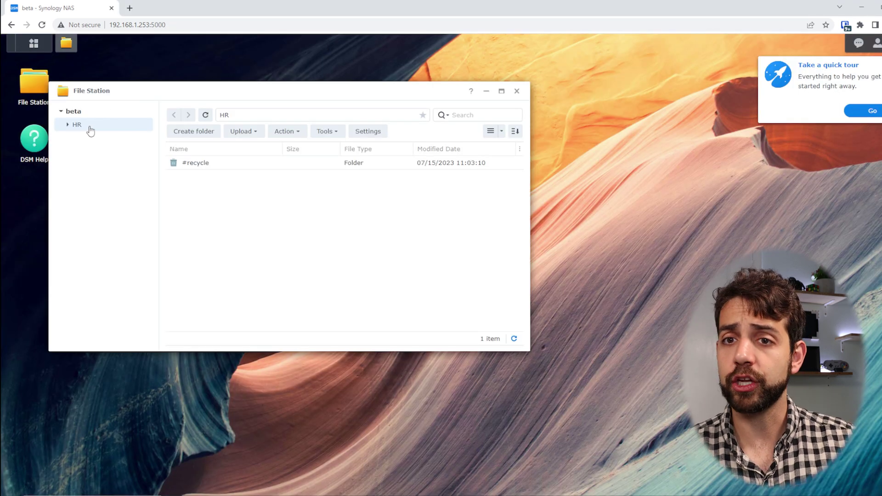
{"action": "left_click", "coordinate": [517, 91]}
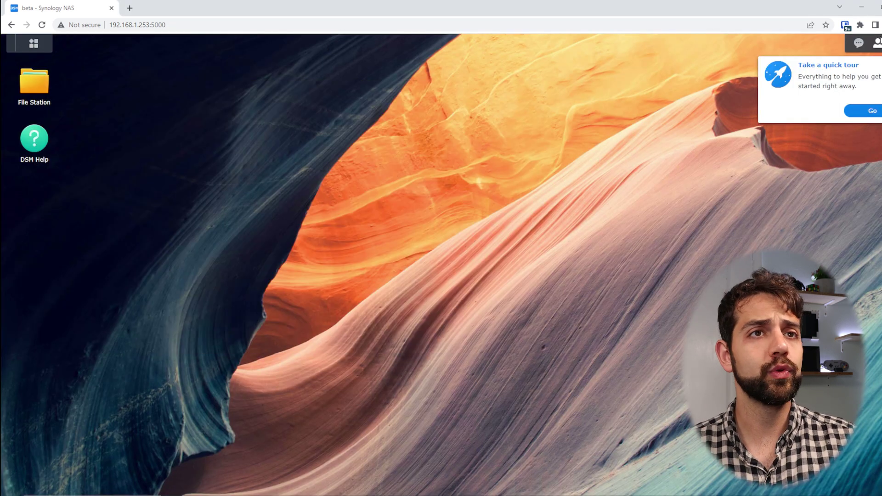
- Sign in as the engineering user with the account password and compare its File Station folders with those of the administrator account
{"action": "left_click", "coordinate": [876, 43]}
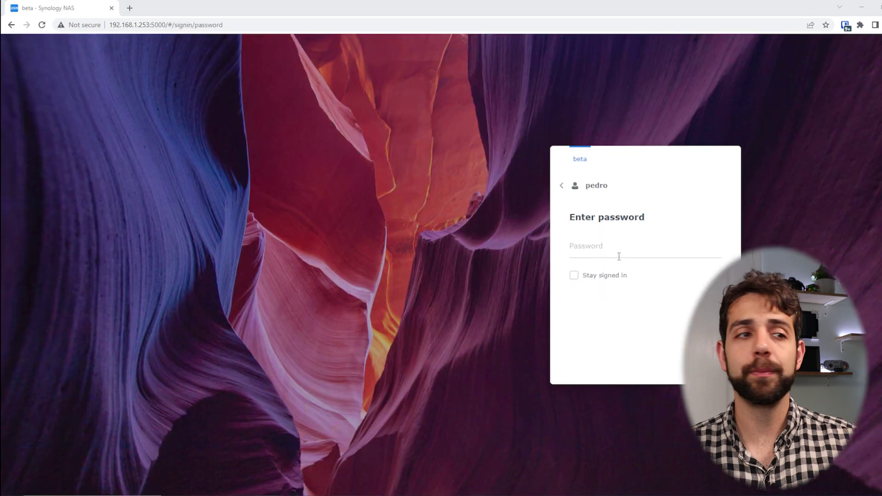
{"action": "left_click", "coordinate": [615, 248]}
{"action": "type", "text": "•••••••••"}
{"action": "key", "text": "Return"}
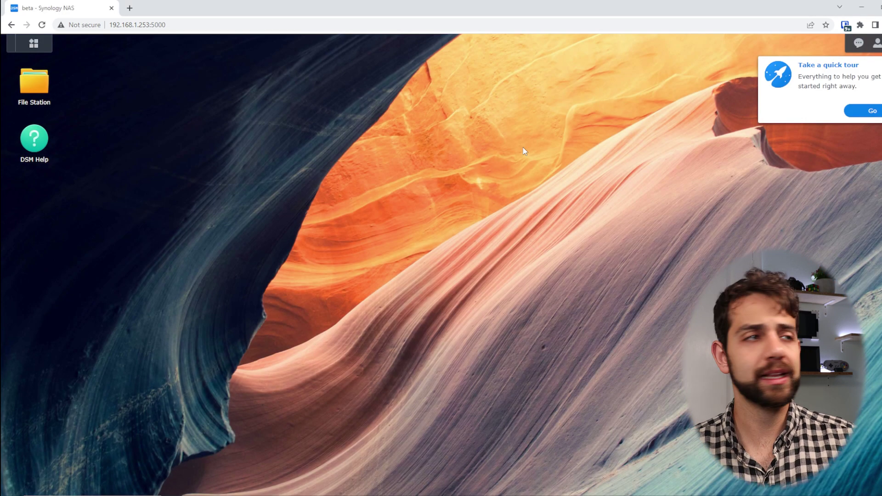
{"action": "left_click", "coordinate": [34, 82]}
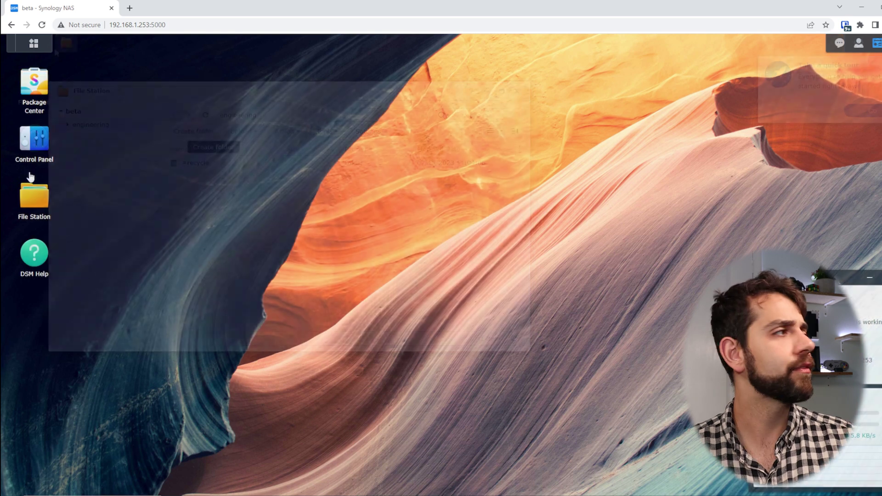
{"action": "left_click", "coordinate": [34, 193]}
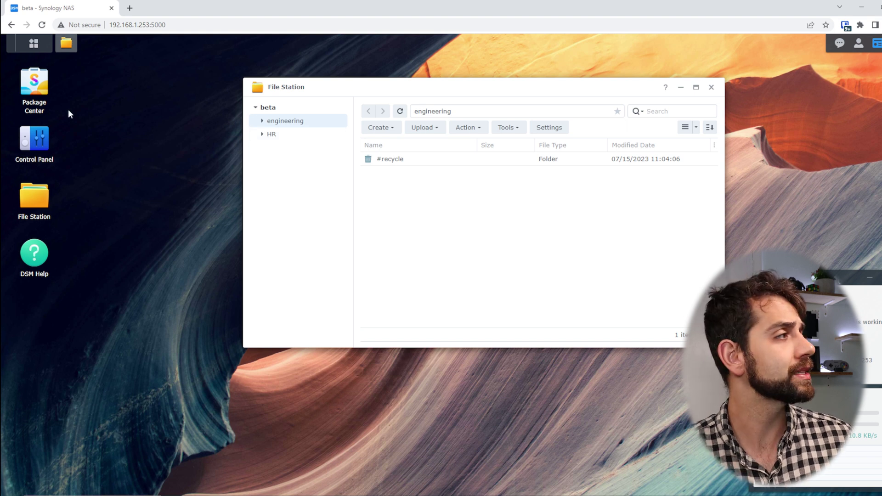
- Browse all packages offered in Package Center, including the Synology and Open Source sections
{"action": "left_click", "coordinate": [42, 100]}
{"action": "scroll", "coordinate": [566, 191], "scroll_direction": "down", "scroll_amount": 15}
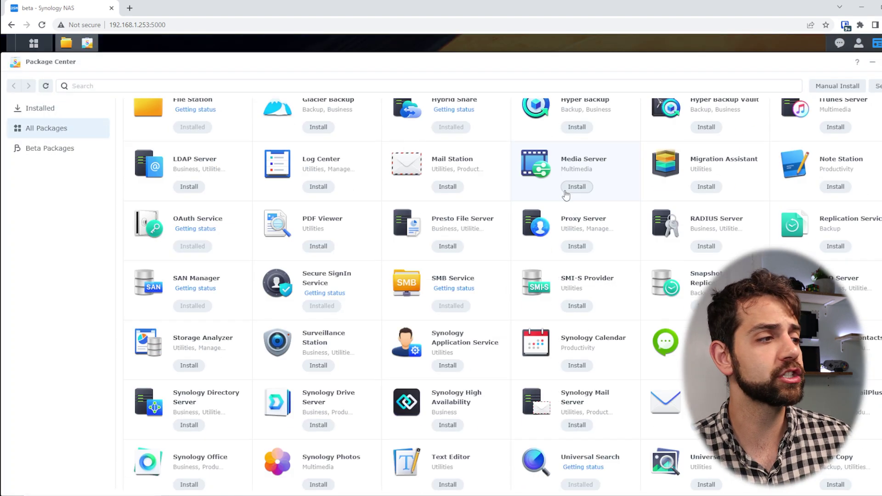
{"action": "scroll", "coordinate": [404, 283], "scroll_direction": "up", "scroll_amount": 5}
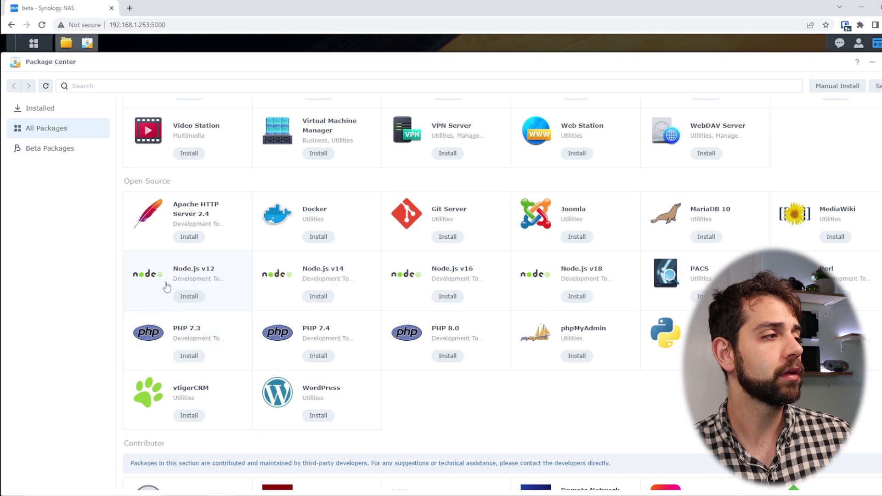
{"action": "scroll", "coordinate": [313, 351], "scroll_direction": "up", "scroll_amount": 3}
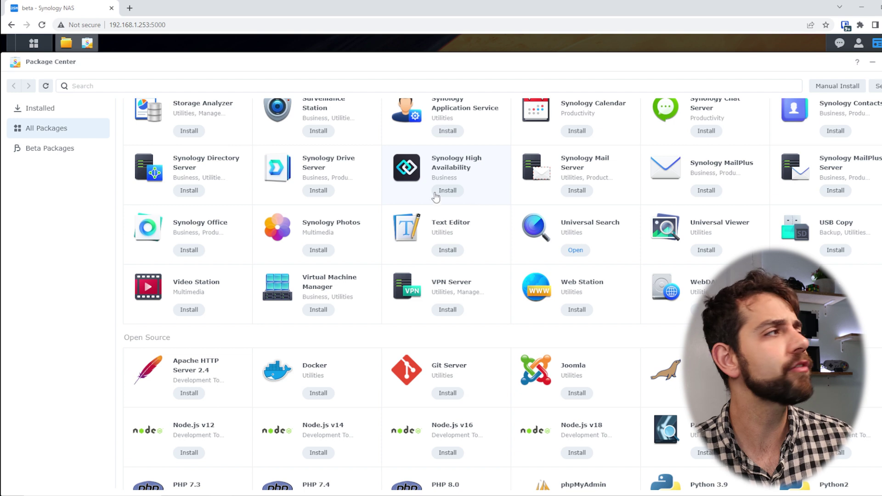
- Open the advanced User & Group settings in Control Panel to examine the password strength and expiration options
{"action": "left_click", "coordinate": [33, 41]}
{"action": "left_click", "coordinate": [172, 114]}
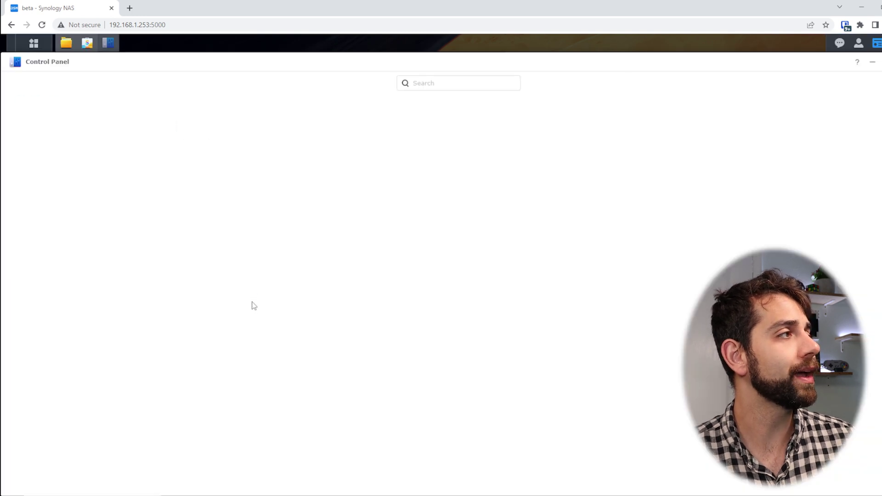
{"action": "left_click", "coordinate": [187, 144]}
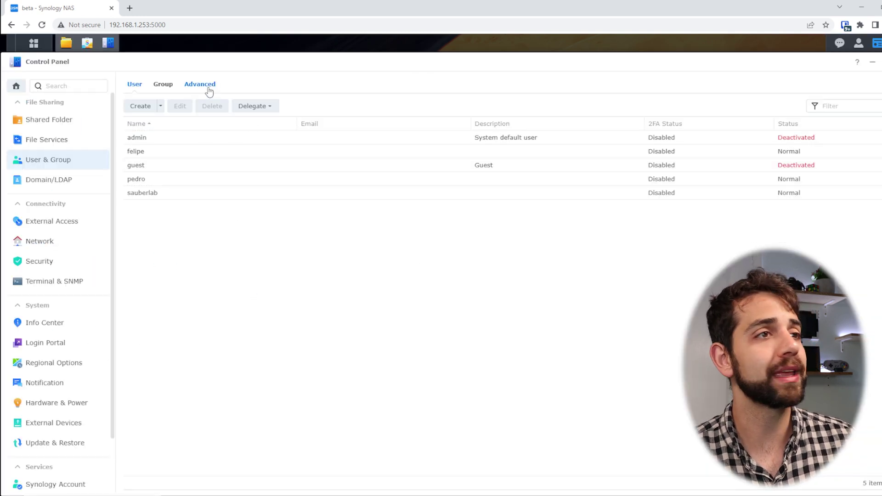
{"action": "left_click", "coordinate": [209, 87]}
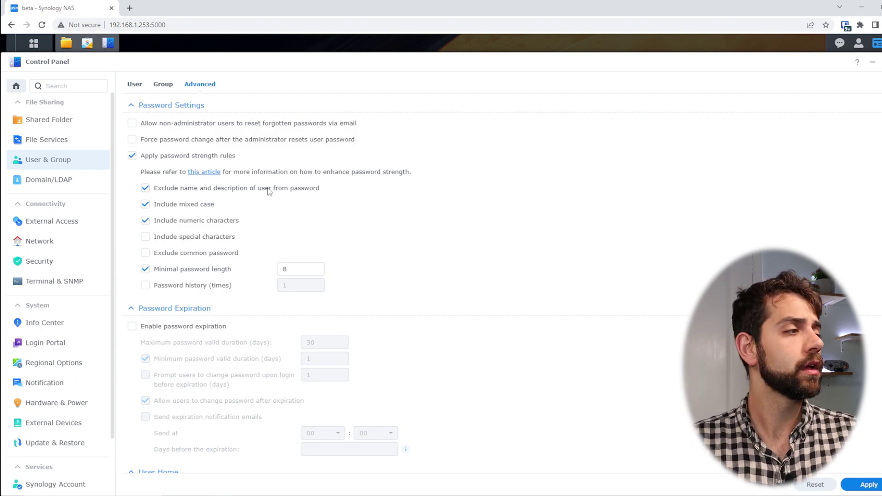
- Enable the user home service on Volume 1 in the advanced User & Group settings and apply the change
{"action": "scroll", "coordinate": [211, 230], "scroll_direction": "down", "scroll_amount": 2}
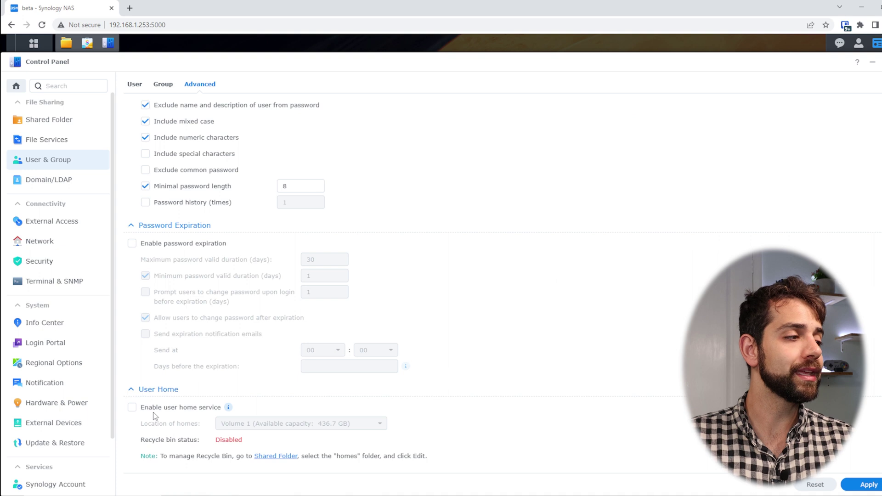
{"action": "left_click", "coordinate": [178, 406]}
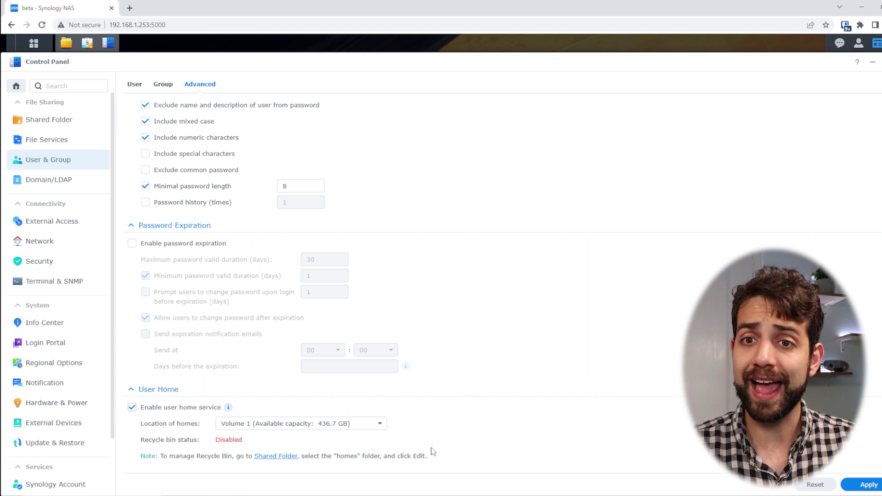
{"action": "left_click", "coordinate": [878, 490]}
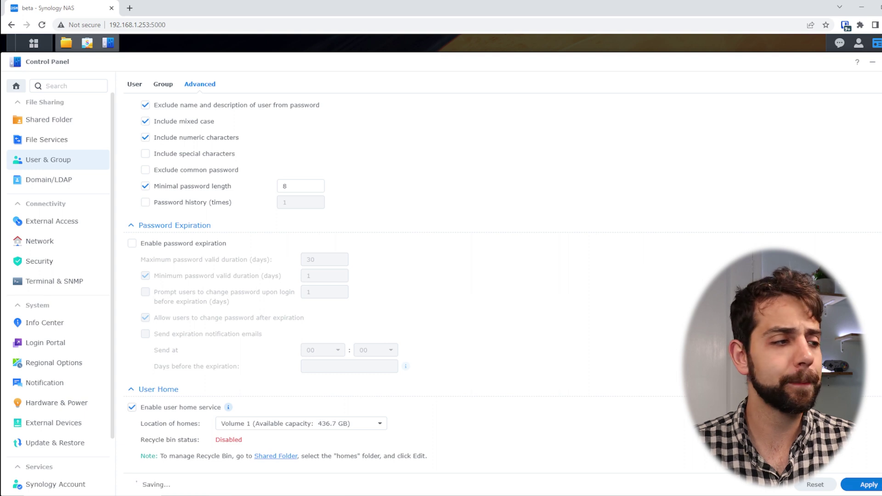
- Inspect the details of the homes shared folder and check the home and homes folder trees in File Station
{"action": "left_click", "coordinate": [44, 121]}
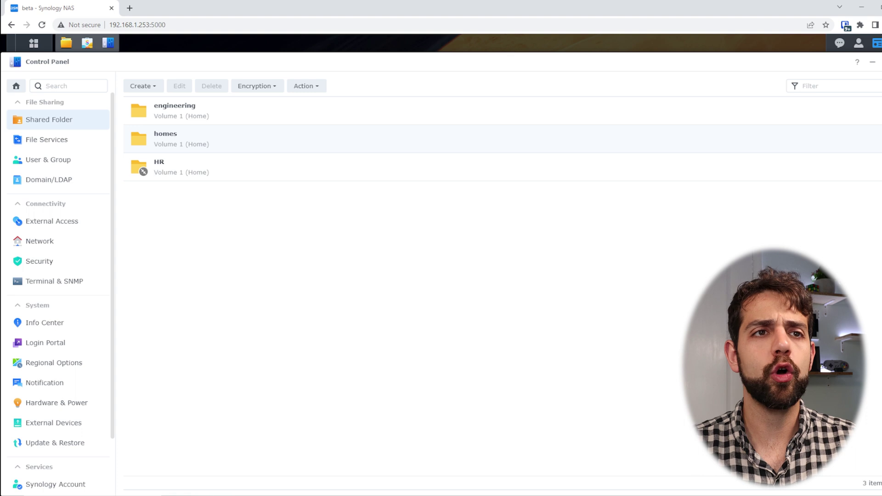
{"action": "left_click", "coordinate": [864, 144]}
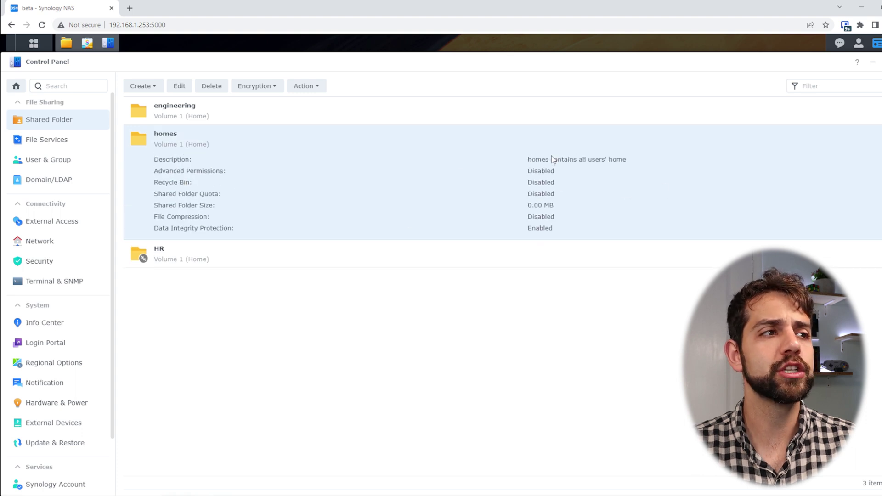
{"action": "left_click", "coordinate": [66, 43]}
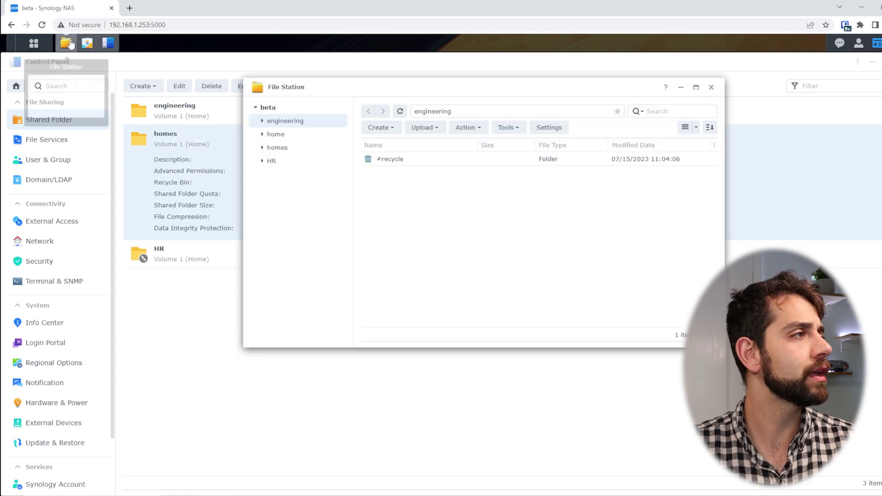
{"action": "left_click", "coordinate": [262, 134]}
{"action": "left_click", "coordinate": [262, 146]}
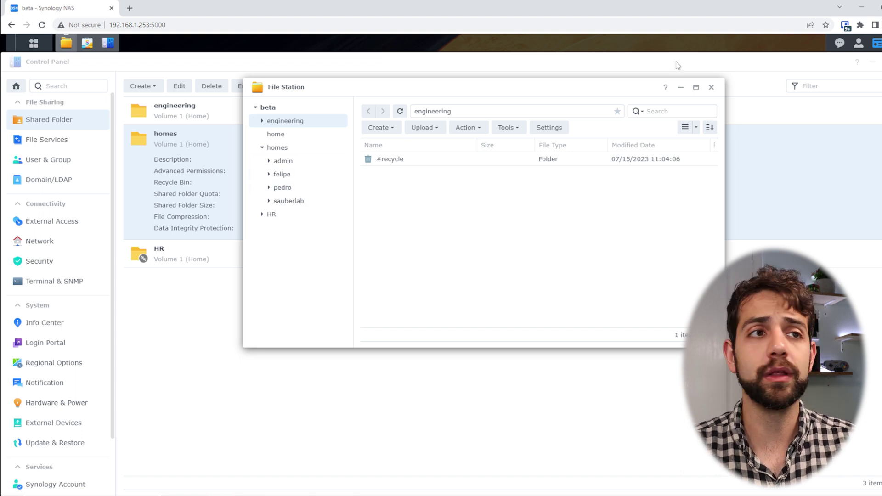
{"action": "left_click", "coordinate": [711, 87]}
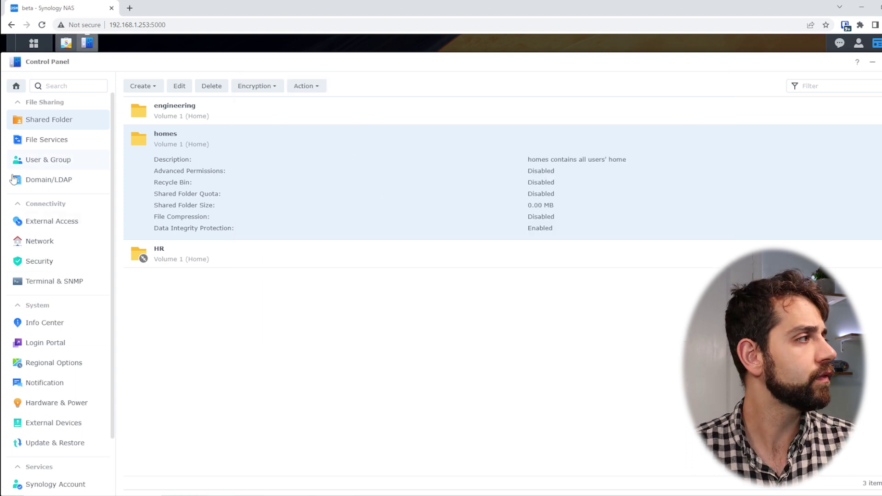
- Allow non-administrator users to reset forgotten passwords via email and go to the email notification setup page
{"action": "left_click", "coordinate": [96, 169]}
{"action": "left_click", "coordinate": [211, 87]}
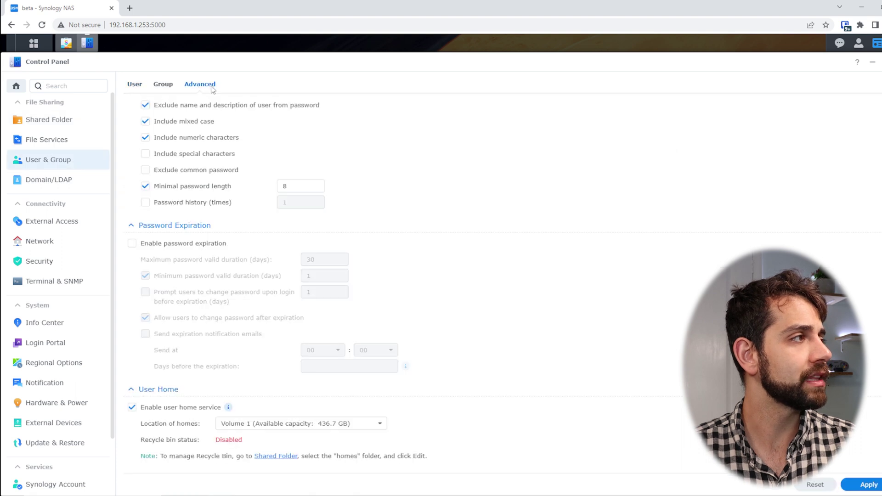
{"action": "scroll", "coordinate": [193, 277], "scroll_direction": "up", "scroll_amount": 2}
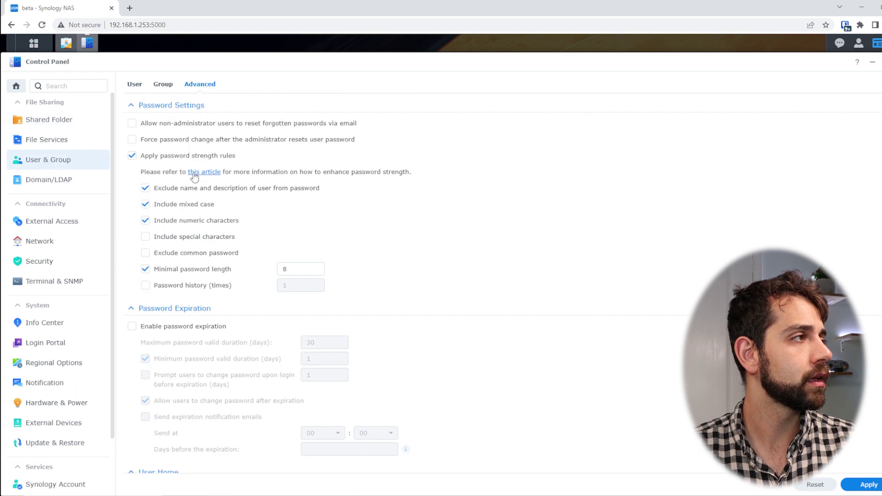
{"action": "left_click", "coordinate": [227, 125]}
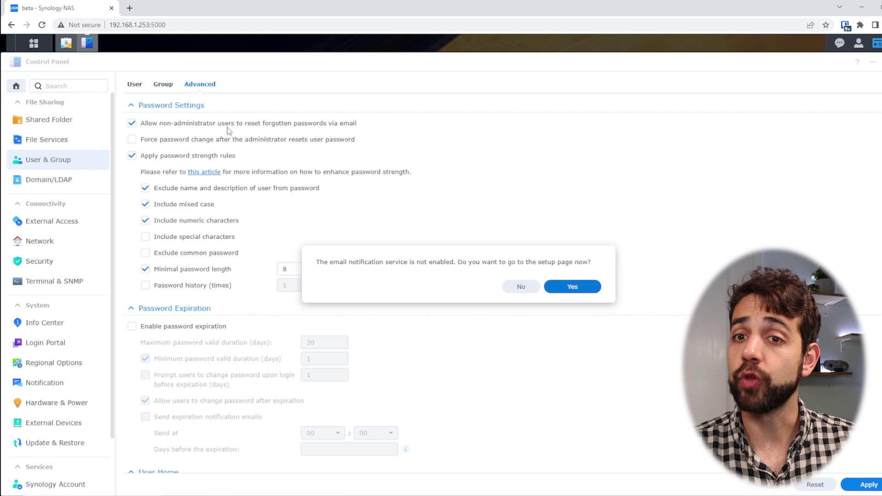
{"action": "left_click", "coordinate": [588, 289]}
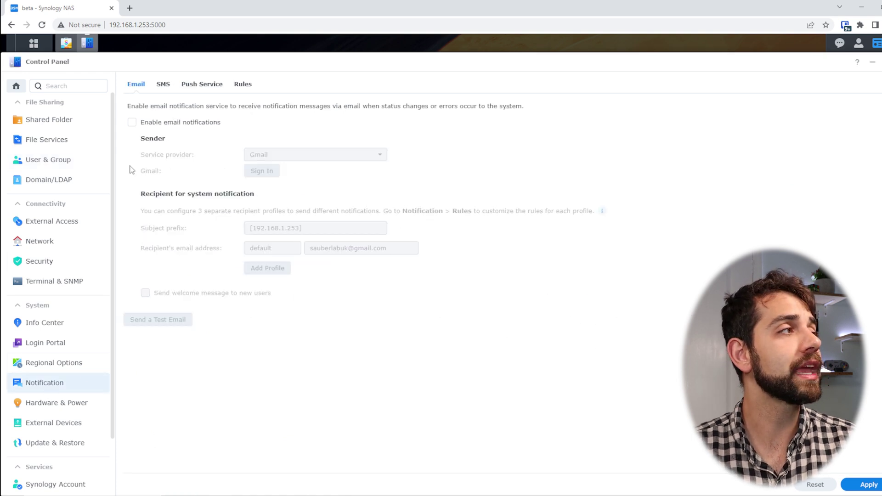
- Enable email notifications with Gmail as the service provider and sign in to the sender's Gmail account
{"action": "left_click", "coordinate": [174, 126]}
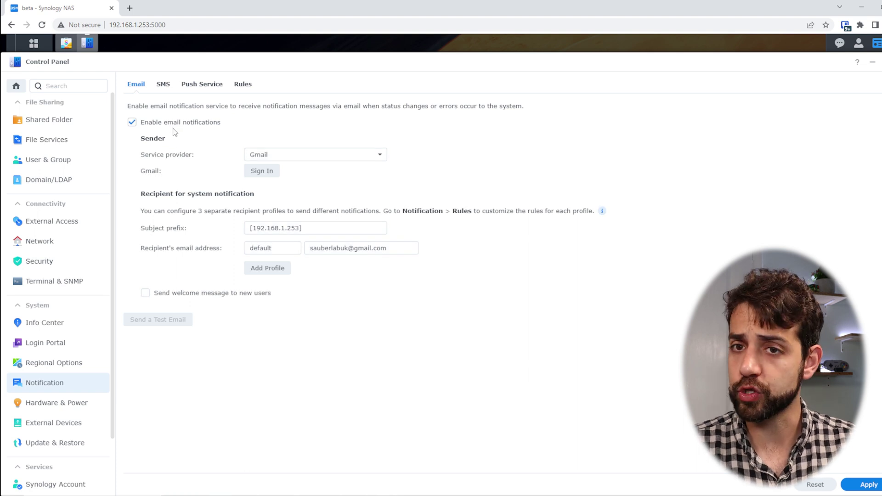
{"action": "left_click", "coordinate": [354, 155]}
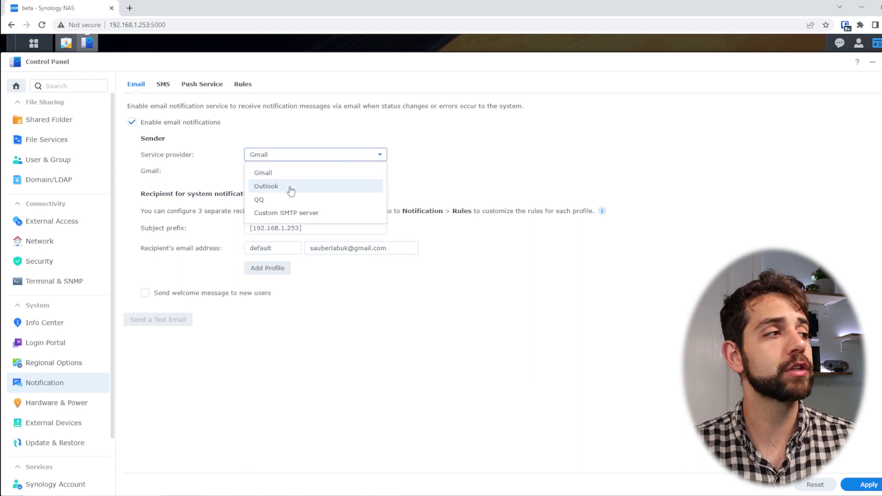
{"action": "left_click", "coordinate": [290, 155]}
{"action": "left_click", "coordinate": [289, 154]}
{"action": "left_click", "coordinate": [264, 173]}
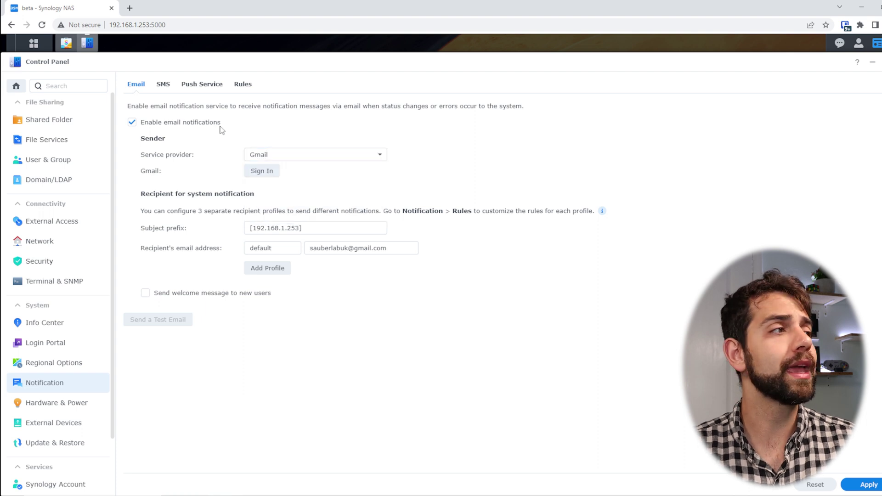
{"action": "left_click", "coordinate": [261, 171]}
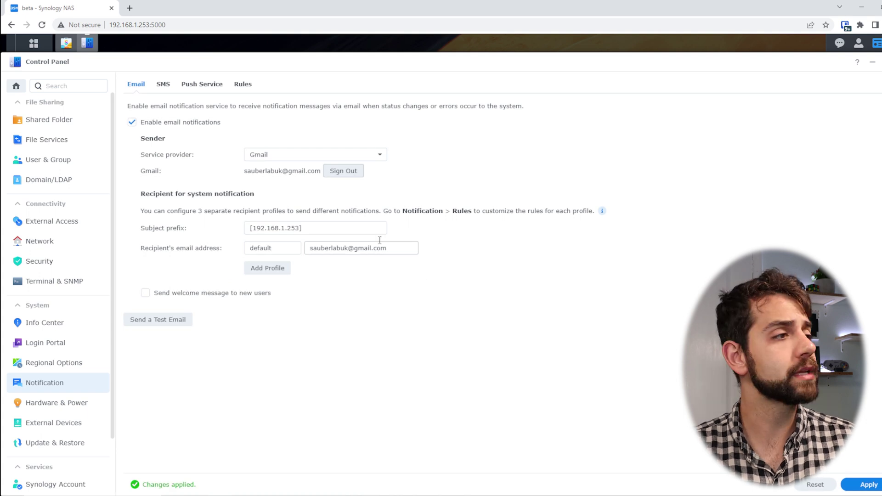
- Try the option forcing a password change after an administrator reset in the advanced User & Group settings
{"action": "left_click", "coordinate": [63, 166]}
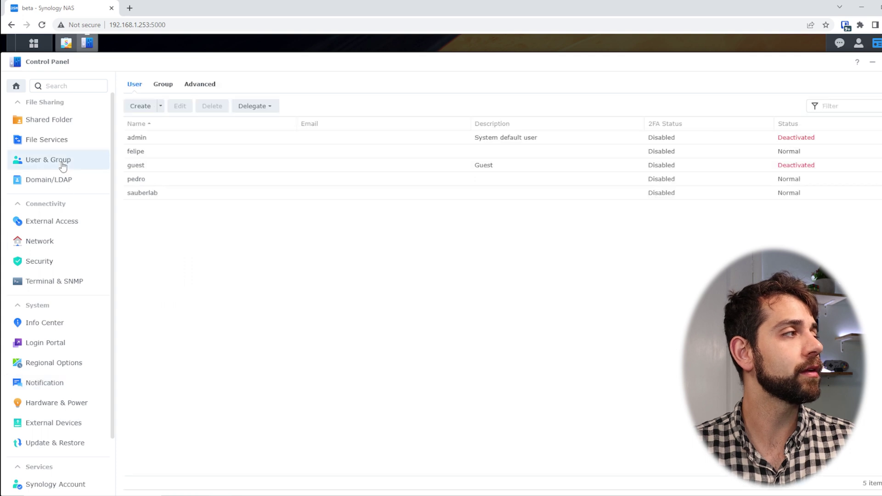
{"action": "left_click", "coordinate": [212, 90]}
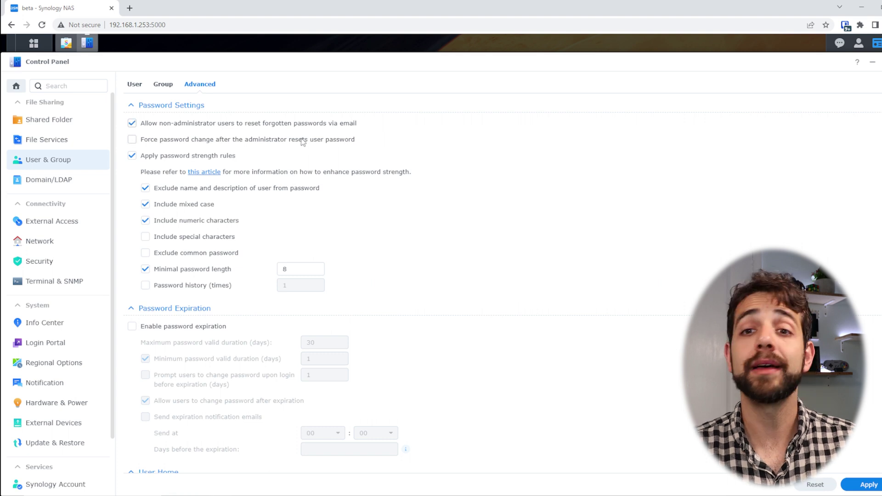
{"action": "left_click", "coordinate": [135, 87]}
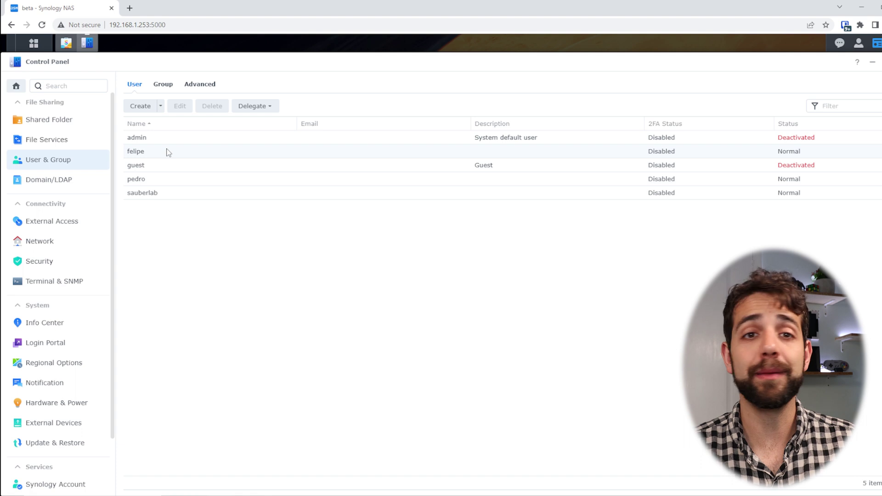
{"action": "left_click", "coordinate": [205, 88]}
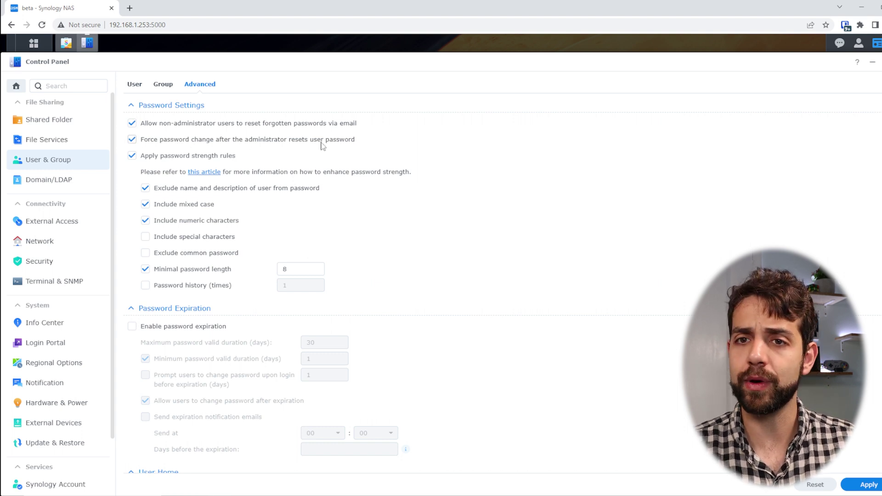
{"action": "left_click", "coordinate": [279, 143]}
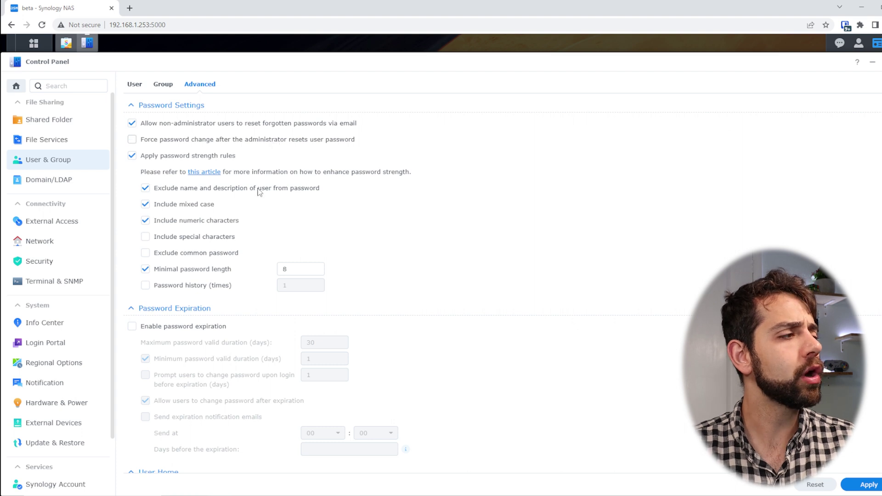
- Enable password expiration, add the administrator account to the always valid passwords list, and set the maximum valid duration to 90 days
{"action": "left_click", "coordinate": [156, 327]}
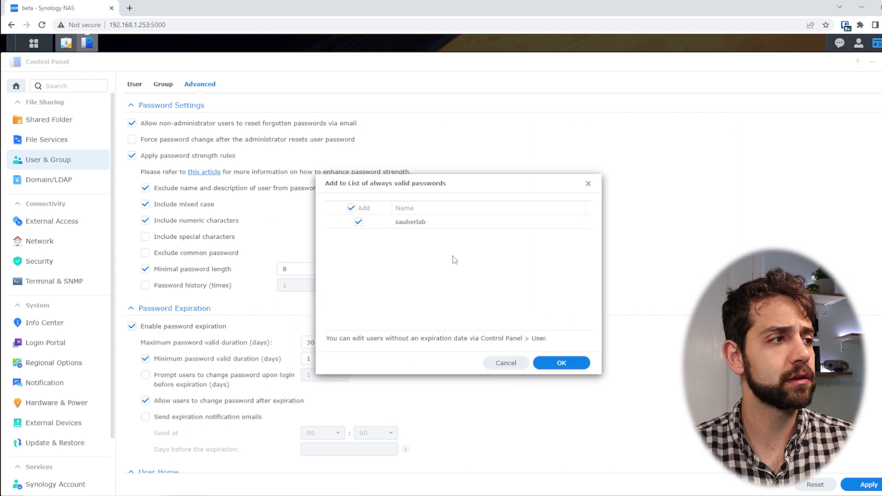
{"action": "left_click", "coordinate": [561, 363]}
{"action": "scroll", "coordinate": [299, 350], "scroll_direction": "down", "scroll_amount": 2}
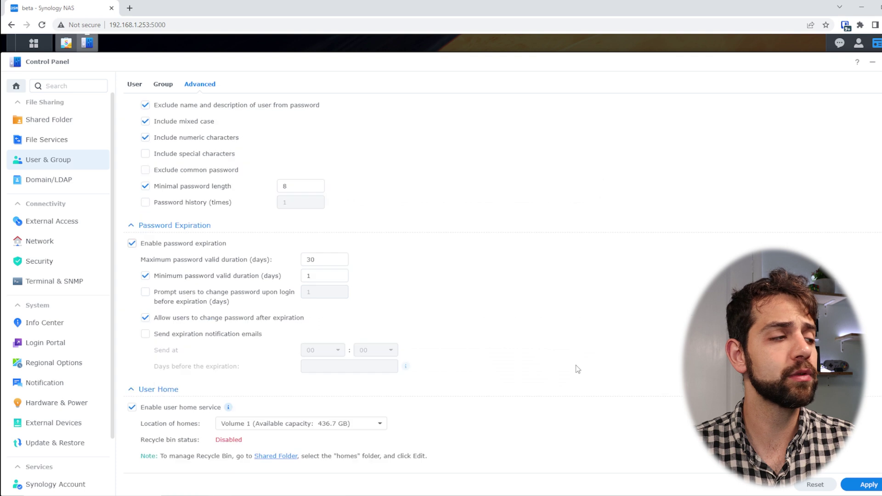
{"action": "left_click", "coordinate": [283, 262]}
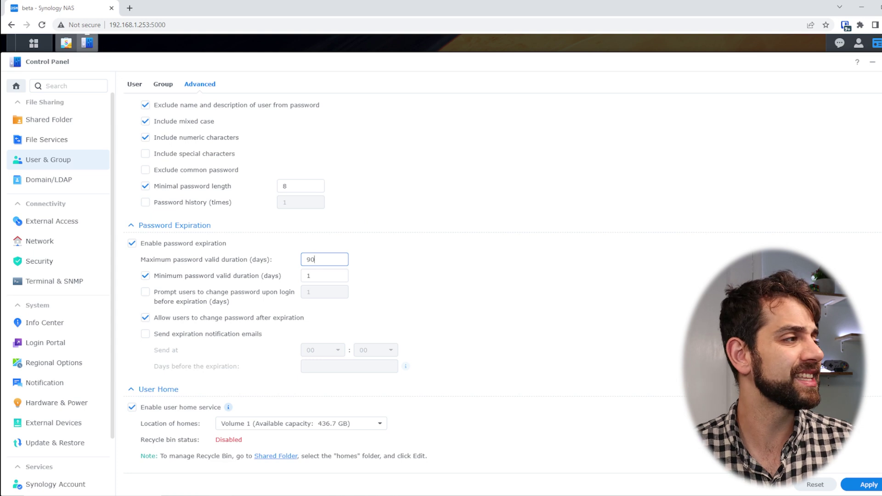
{"action": "left_click", "coordinate": [336, 274]}
{"action": "left_click", "coordinate": [550, 286]}
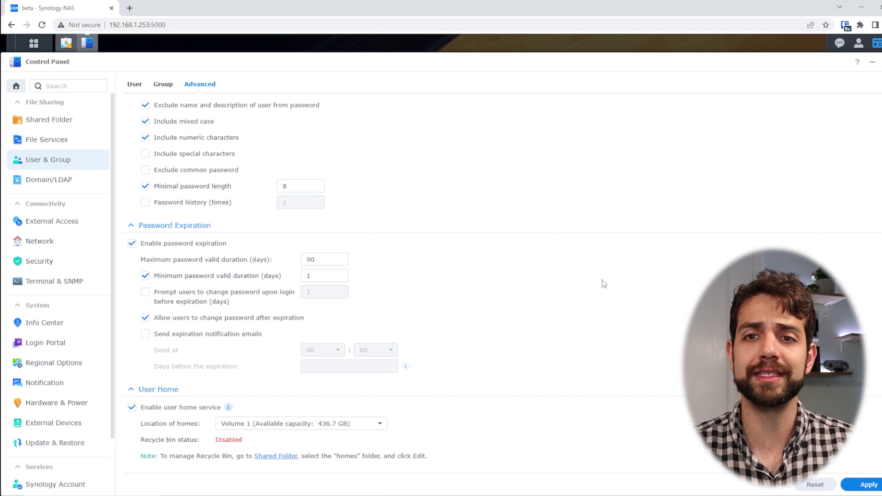
- Enable expiration notification emails and set them to go out 1 day before the password expires
{"action": "left_click", "coordinate": [209, 335]}
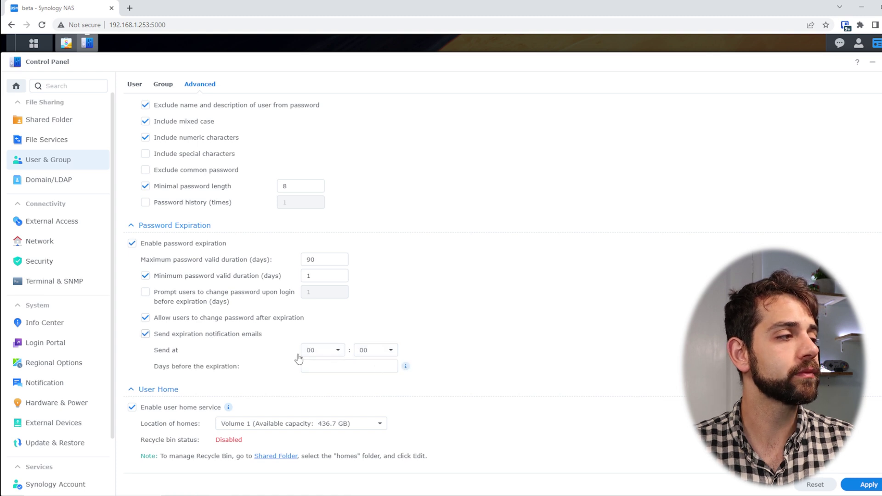
{"action": "left_click", "coordinate": [397, 367]}
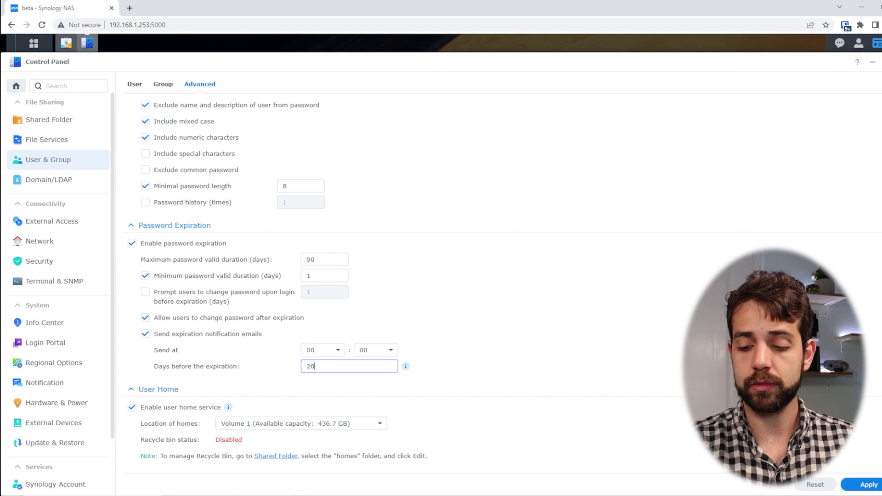
{"action": "left_click", "coordinate": [514, 323]}
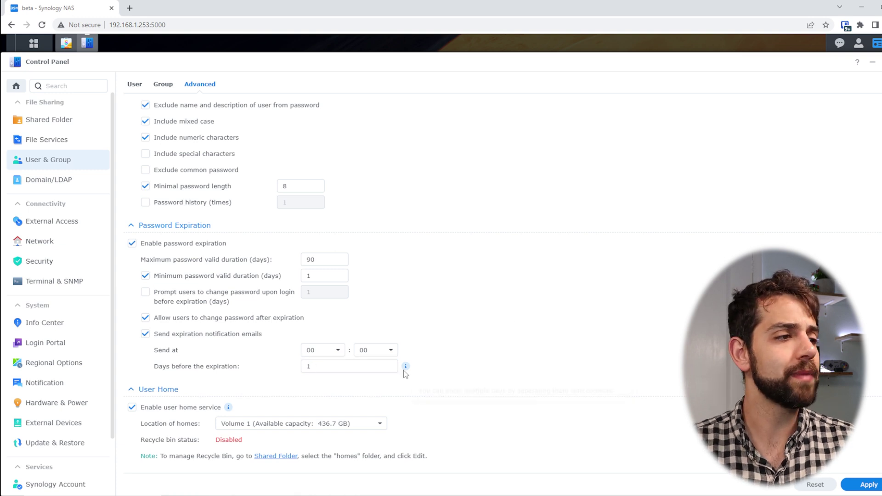
{"action": "mouse_move", "coordinate": [406, 368]}
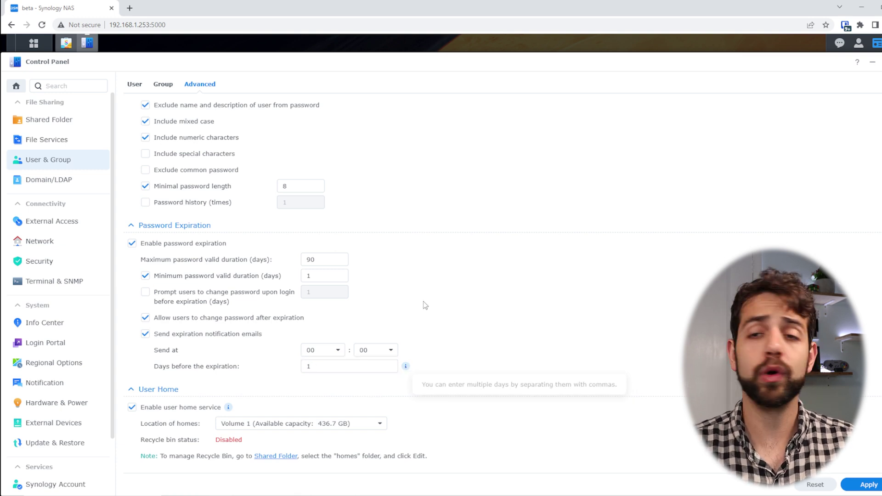
- Enable password history with a value of 3 times and apply the advanced user settings
{"action": "left_click", "coordinate": [145, 202]}
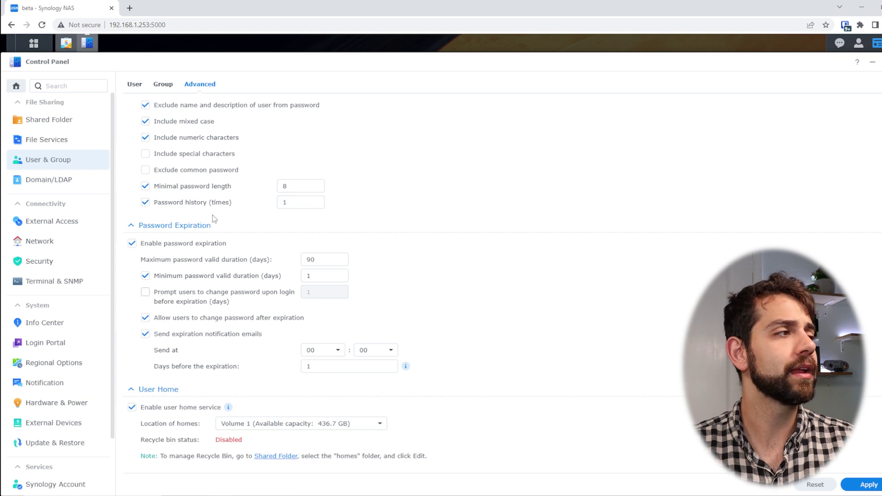
{"action": "left_click", "coordinate": [300, 201]}
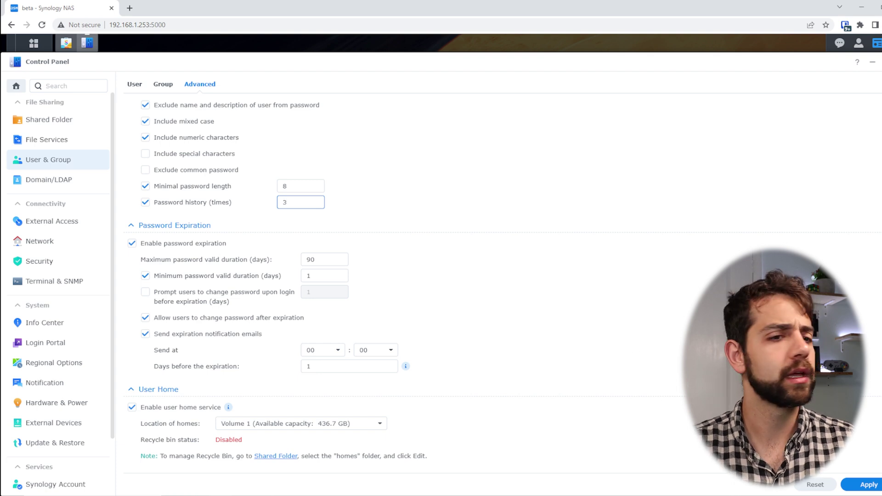
{"action": "type", "text": "3"}
{"action": "left_click", "coordinate": [868, 485]}
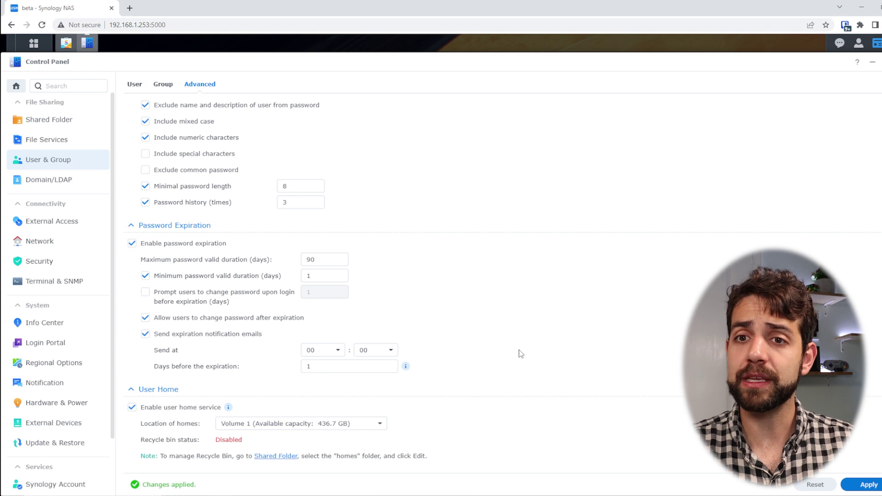
- Enforce 2-factor authentication for all users in the account security settings
{"action": "left_click", "coordinate": [134, 84]}
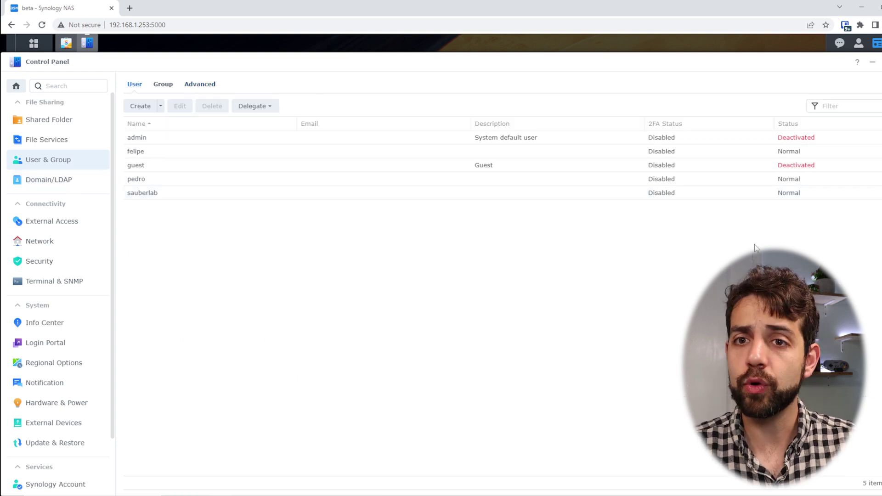
{"action": "left_click", "coordinate": [57, 262]}
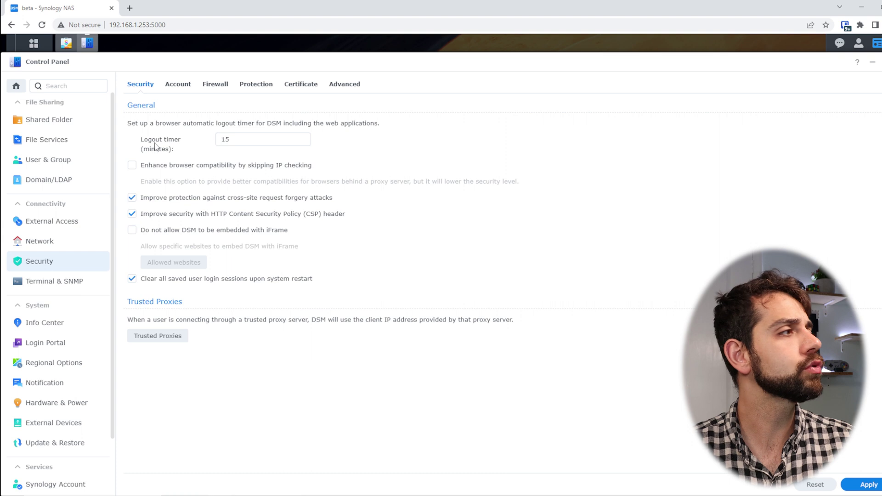
{"action": "left_click", "coordinate": [180, 86]}
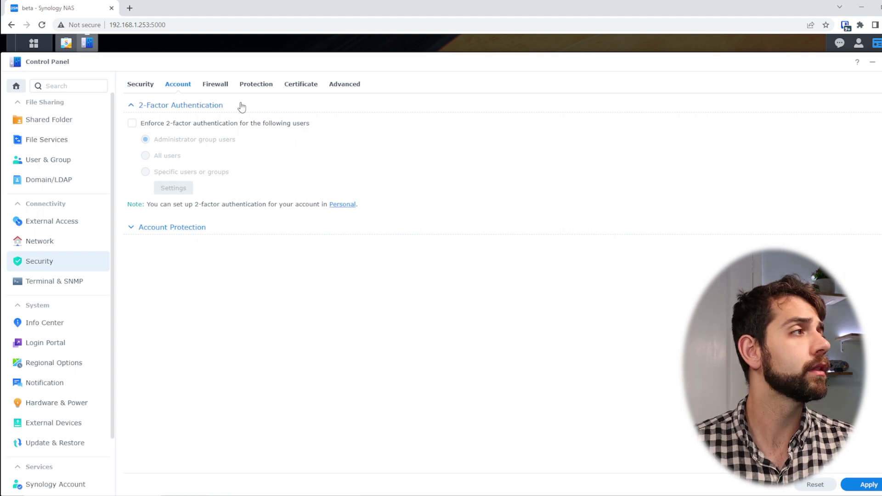
{"action": "left_click", "coordinate": [239, 123]}
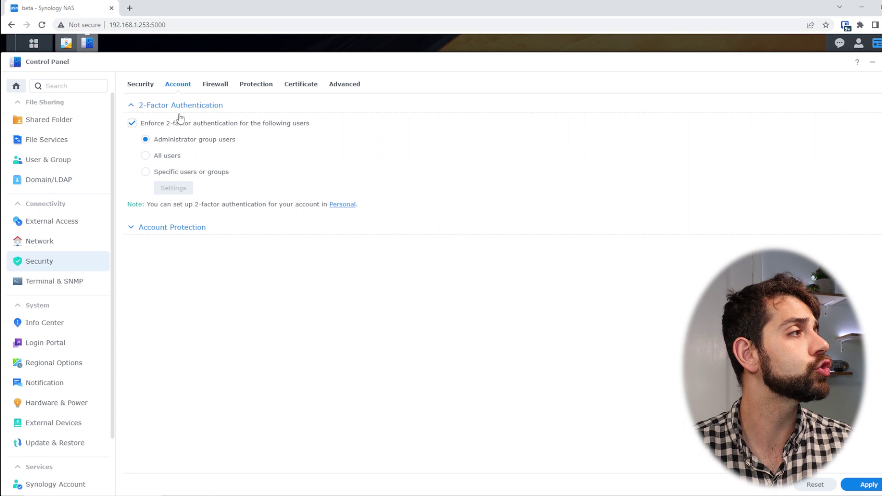
{"action": "left_click", "coordinate": [161, 158]}
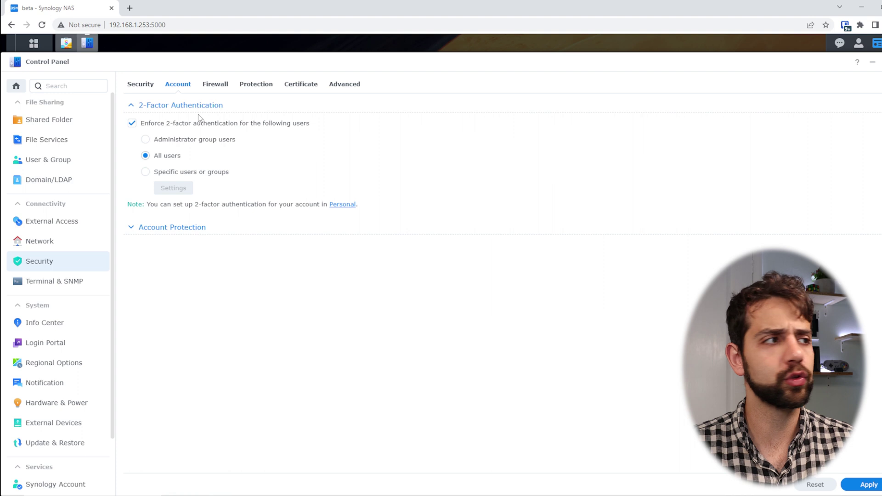
- Enable Account Protection and check the trusted clients' login attempts, time window and unblock delay
{"action": "left_click", "coordinate": [131, 227]}
{"action": "scroll", "coordinate": [151, 225], "scroll_direction": "down", "scroll_amount": 1}
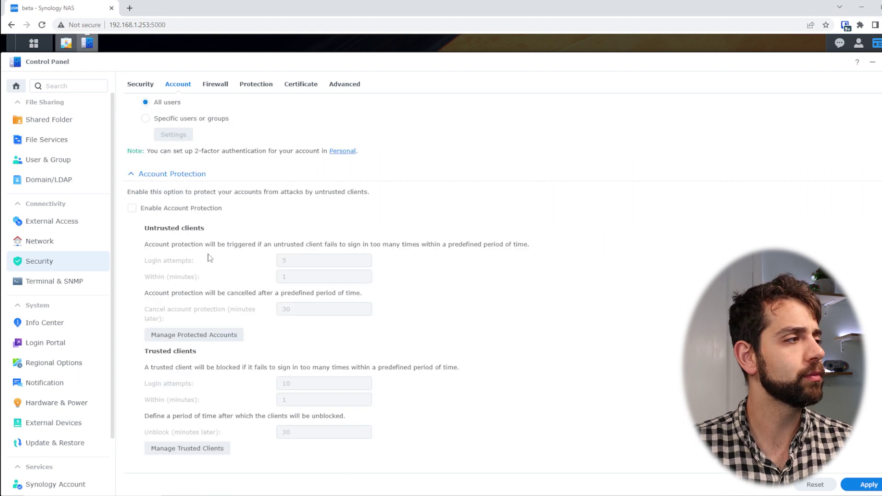
{"action": "left_click", "coordinate": [152, 210]}
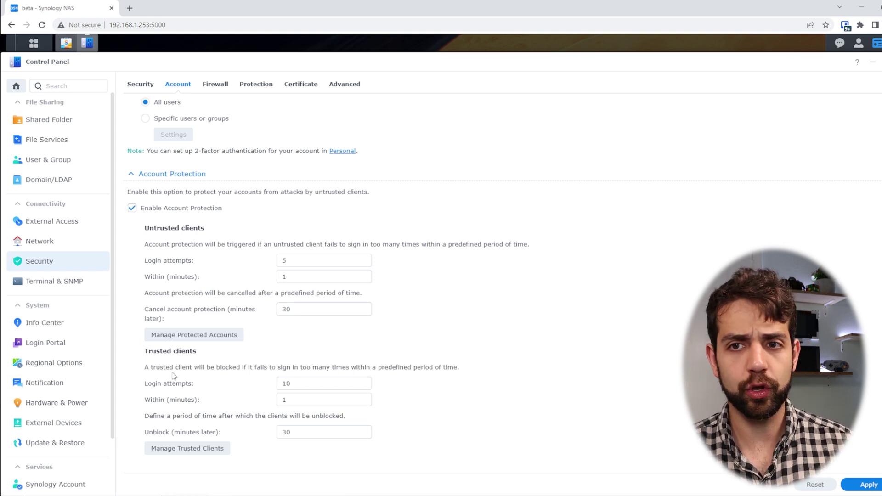
{"action": "left_click_drag", "start_coordinate": [303, 384], "coordinate": [272, 383]}
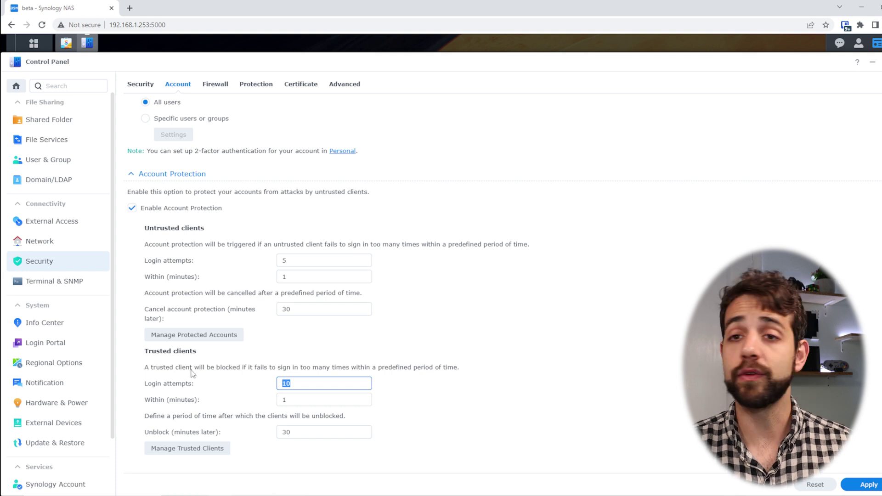
{"action": "left_click_drag", "start_coordinate": [304, 395], "coordinate": [263, 405]}
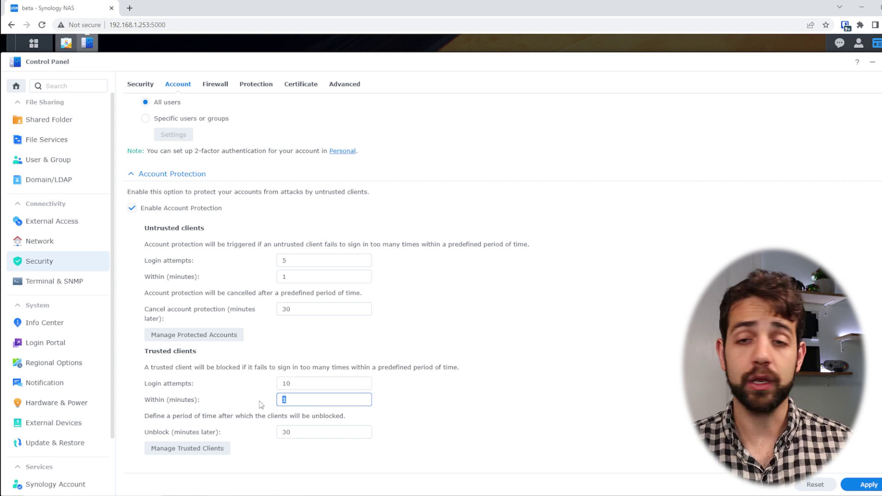
{"action": "left_click_drag", "start_coordinate": [286, 433], "coordinate": [311, 439]}
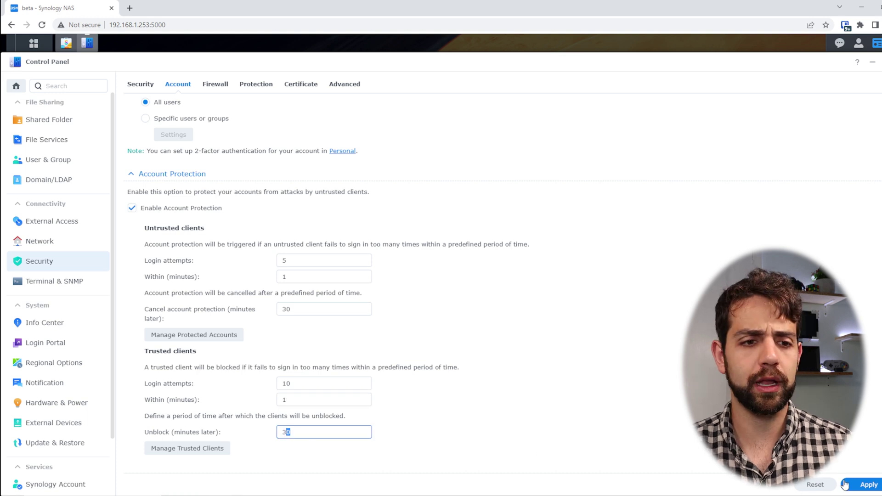
- Apply the account security settings and begin setting up 2-factor authentication for the signed-in account immediately
{"action": "left_click", "coordinate": [863, 486]}
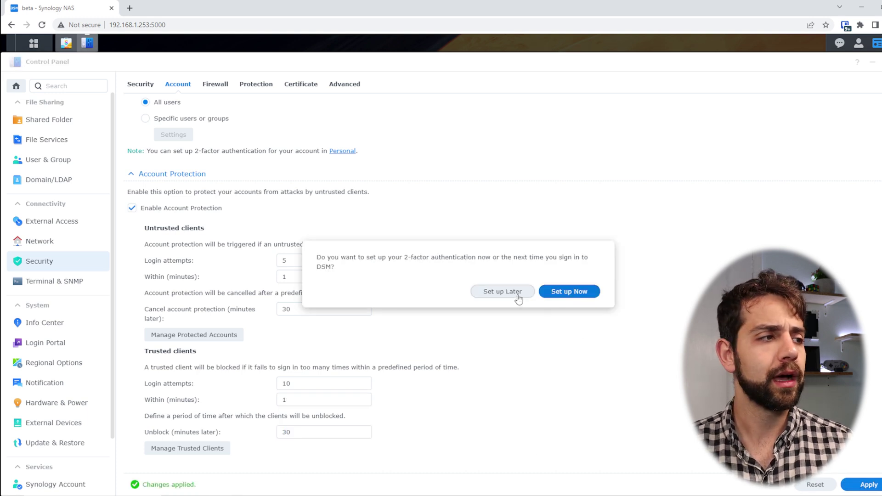
{"action": "left_click", "coordinate": [569, 292]}
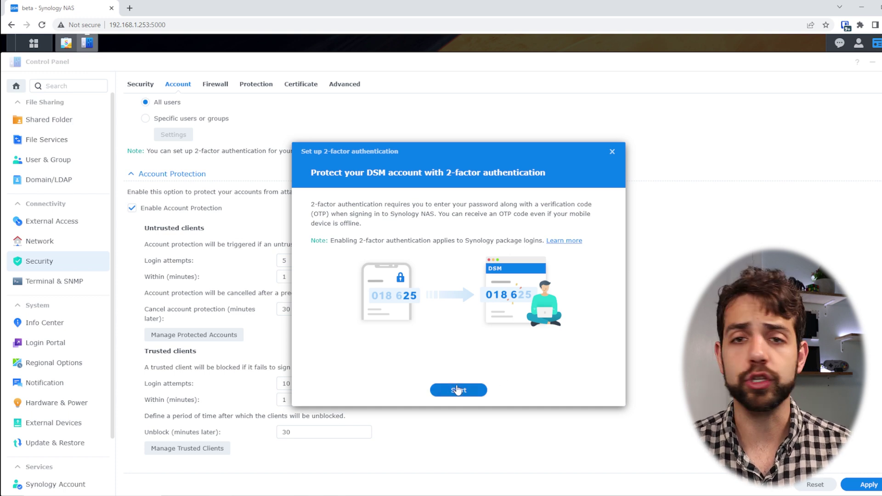
{"action": "left_click", "coordinate": [481, 389]}
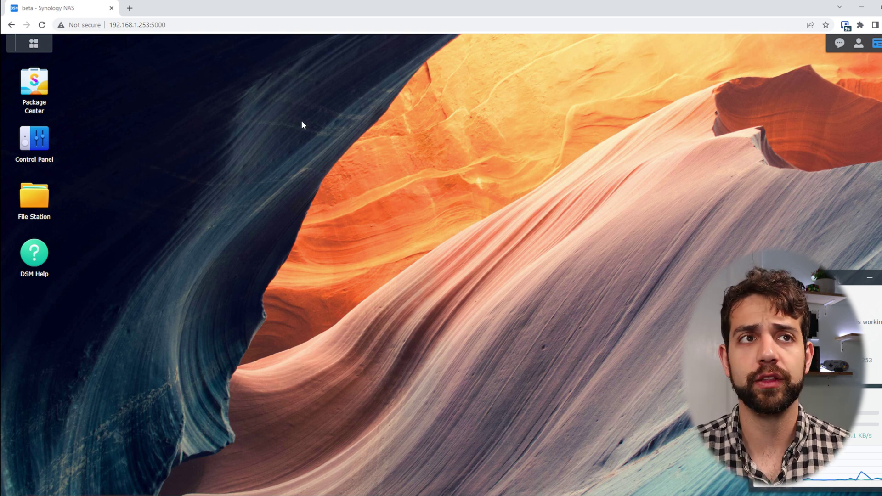
- Examine the account activity in the personal settings and end the listed HTTP/HTTPS connection
{"action": "left_click", "coordinate": [859, 45]}
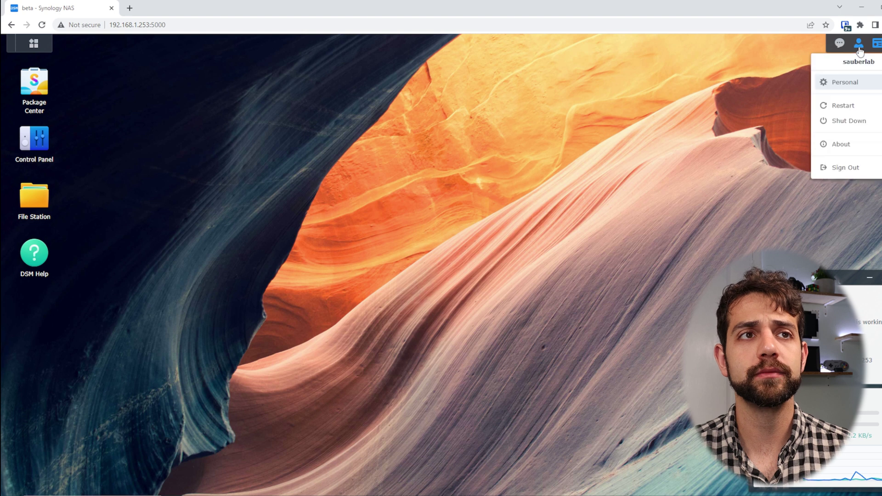
{"action": "left_click", "coordinate": [845, 83]}
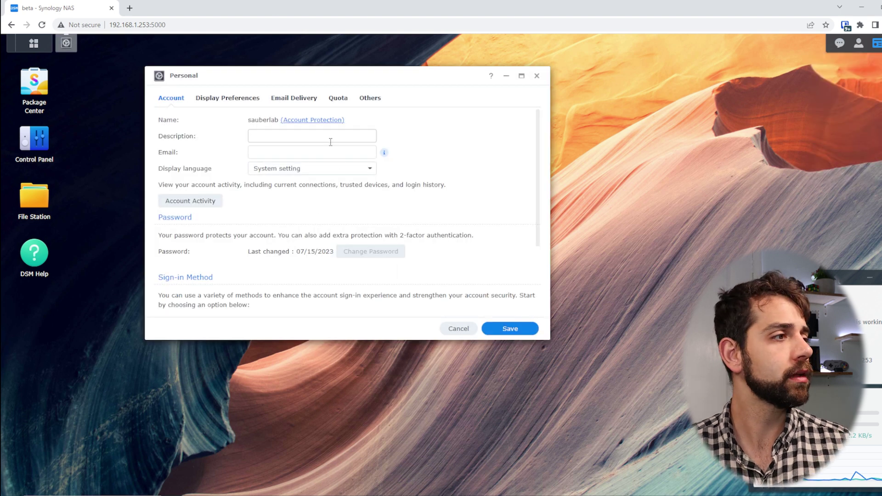
{"action": "left_click", "coordinate": [190, 201]}
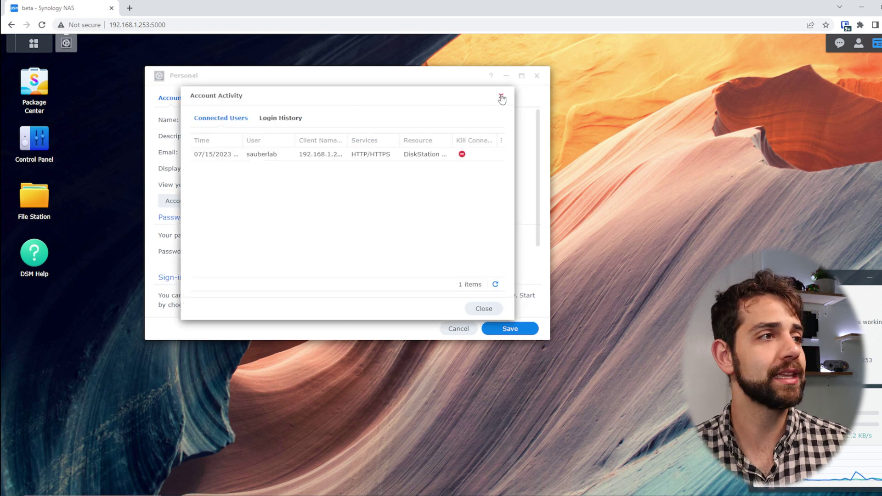
{"action": "left_click", "coordinate": [461, 155]}
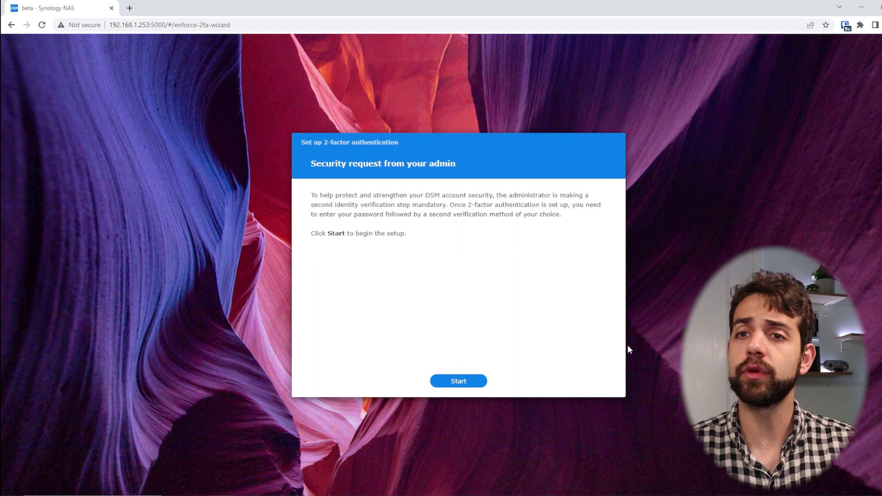
- Go through the mandatory 2-factor authentication setup, choosing Verification code (OTP) as the second sign-in method
{"action": "left_click", "coordinate": [455, 382]}
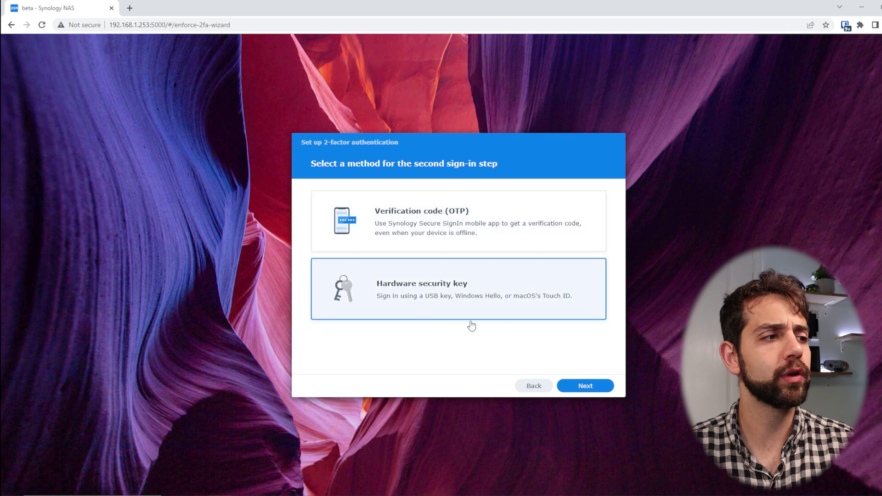
{"action": "left_click", "coordinate": [449, 236]}
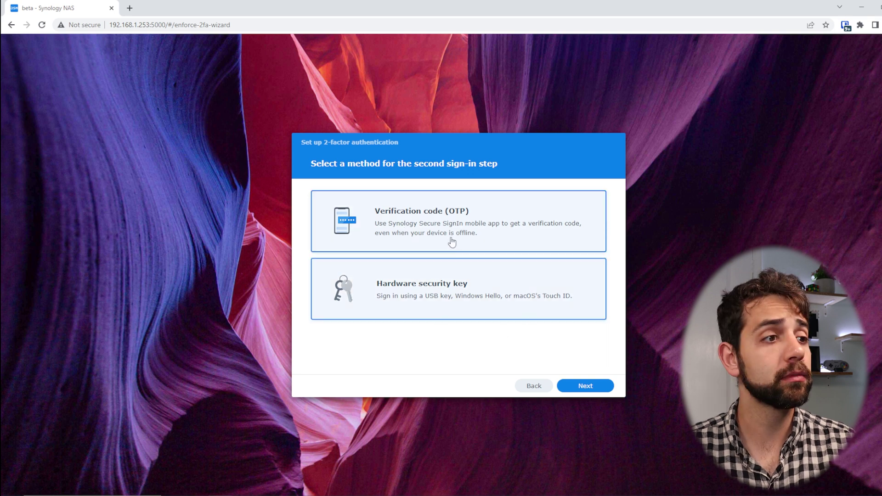
{"action": "left_click", "coordinate": [575, 385]}
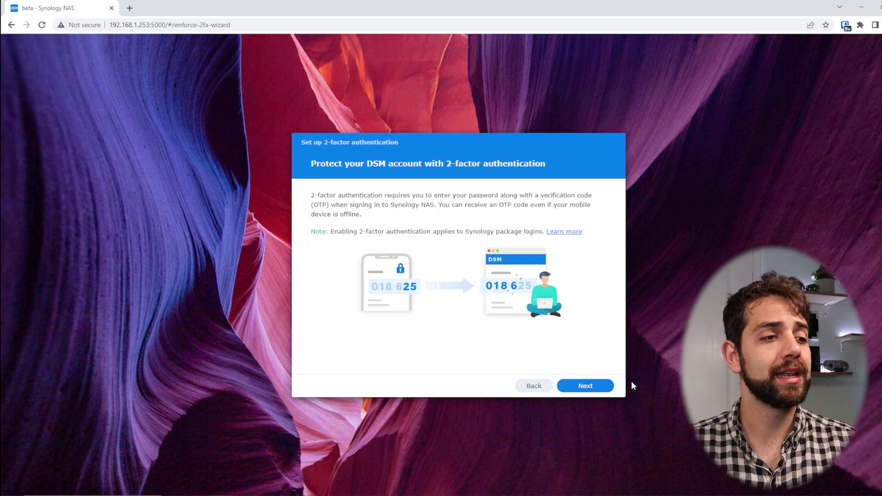
{"action": "left_click", "coordinate": [603, 385]}
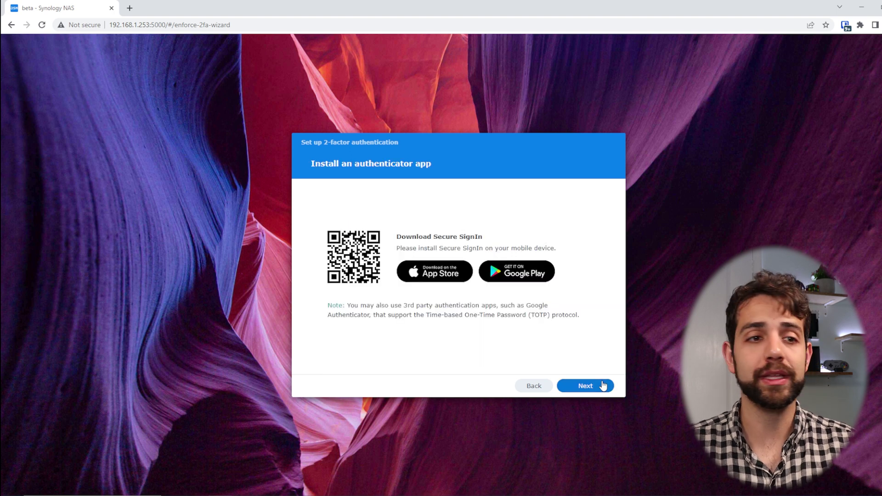
{"action": "left_click", "coordinate": [602, 385]}
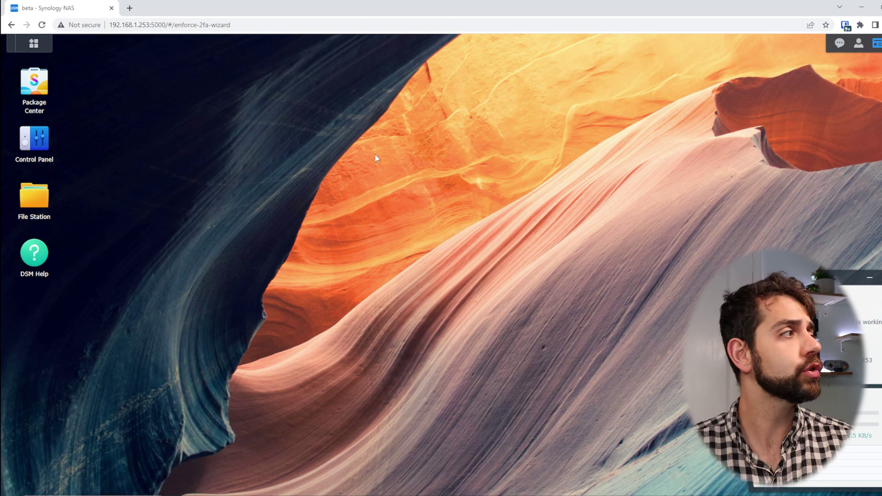
- Review the account's sign-in methods, display preferences, email delivery, quota and other personal settings, and maximize the Personal window
{"action": "left_click", "coordinate": [859, 50]}
{"action": "left_click", "coordinate": [844, 81]}
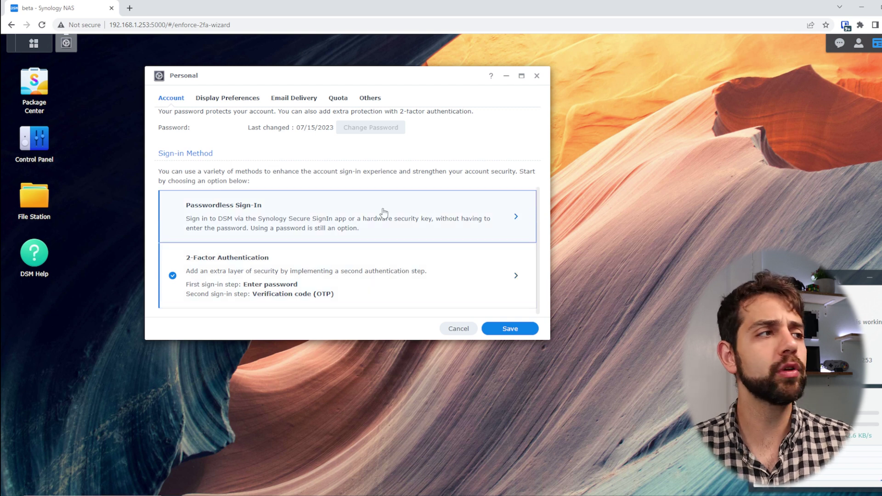
{"action": "scroll", "coordinate": [383, 213], "scroll_direction": "up", "scroll_amount": 3}
{"action": "left_click", "coordinate": [228, 98]}
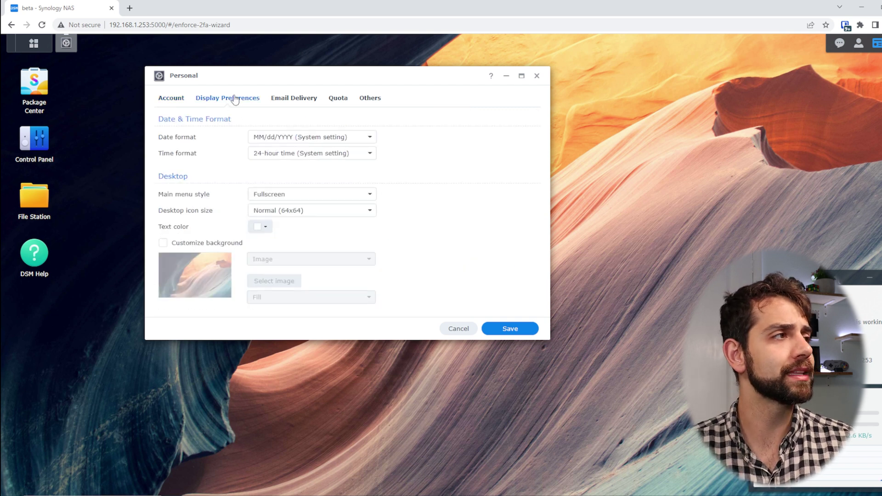
{"action": "left_click", "coordinate": [301, 98]}
{"action": "left_click", "coordinate": [337, 97]}
{"action": "left_click", "coordinate": [368, 99]}
{"action": "left_click", "coordinate": [171, 98]}
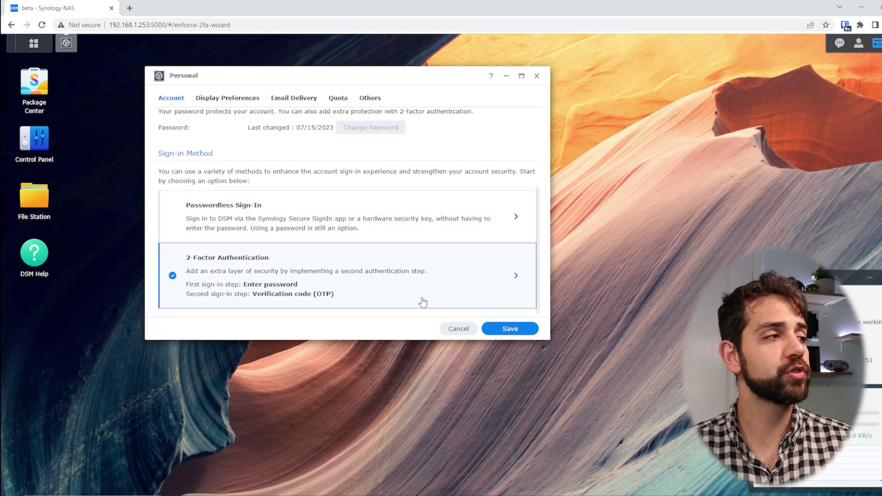
{"action": "double_click", "coordinate": [537, 70]}
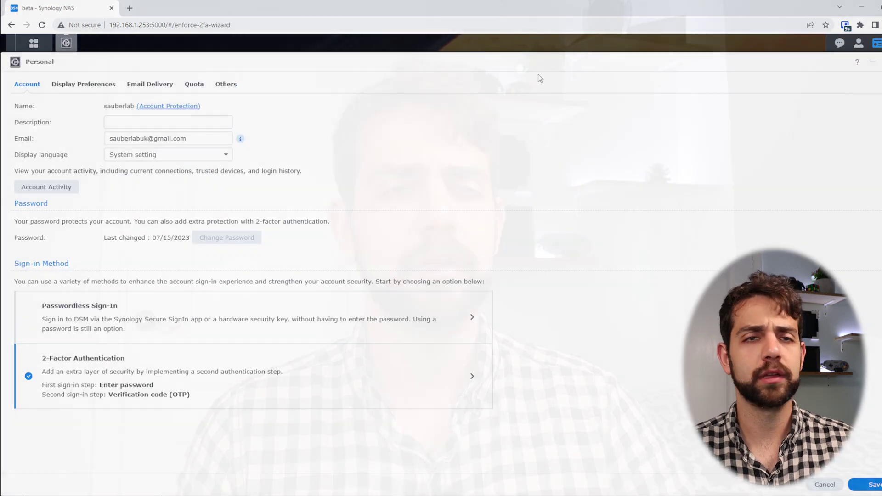